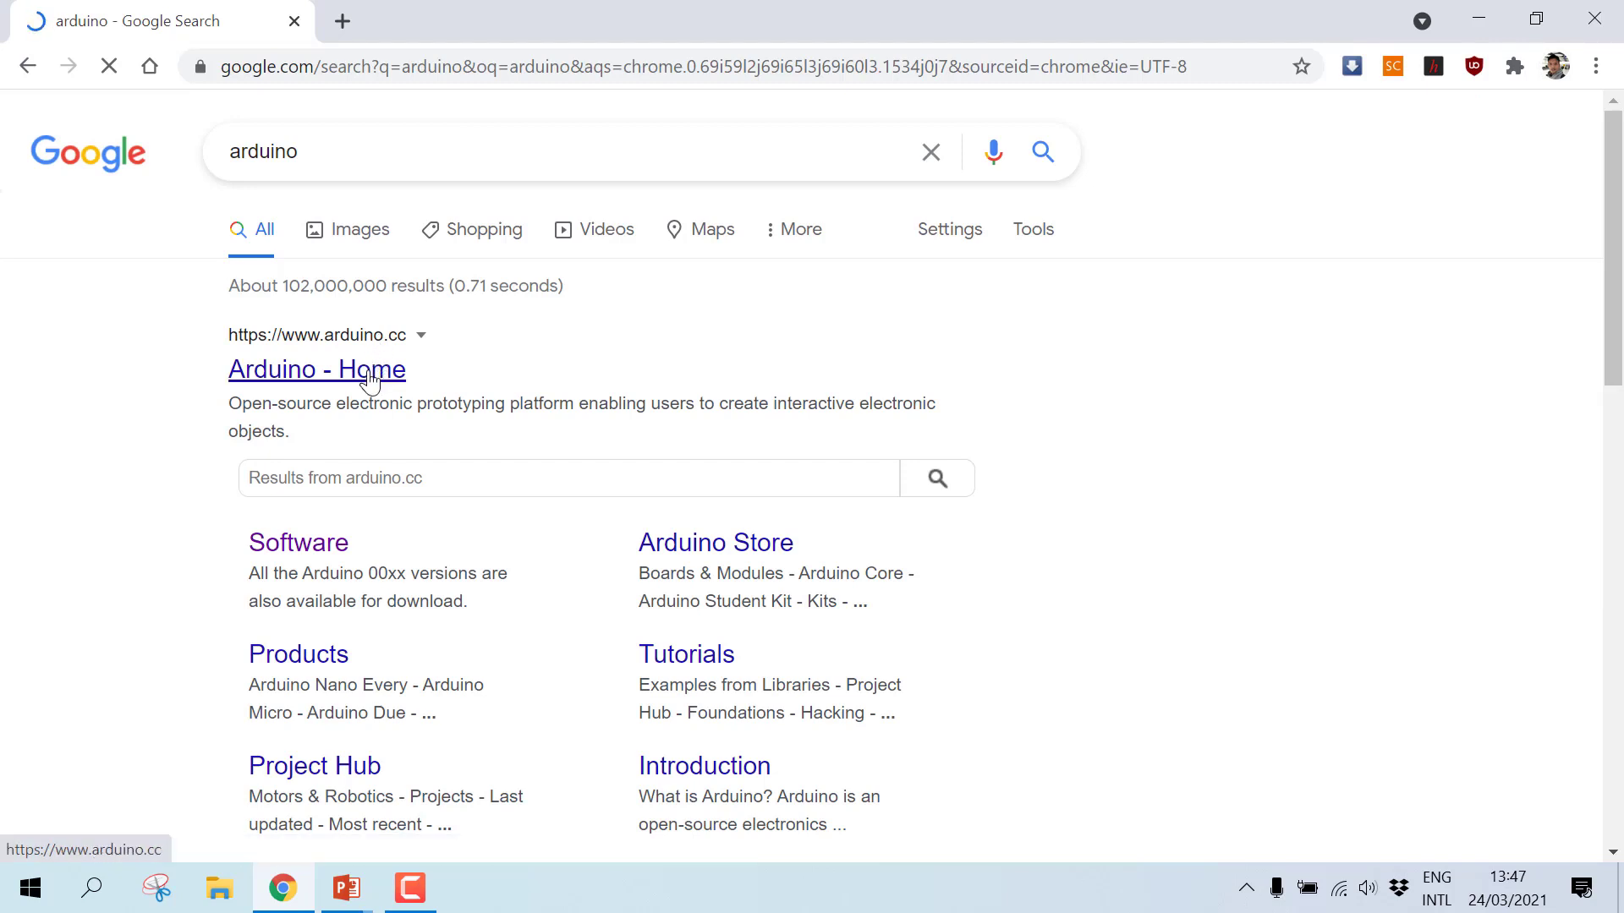
Step: Download the Arduino IDE 1.8.13 installer for Windows 7 and newer from the arduino.cc software page without donating
left_click(371, 372)
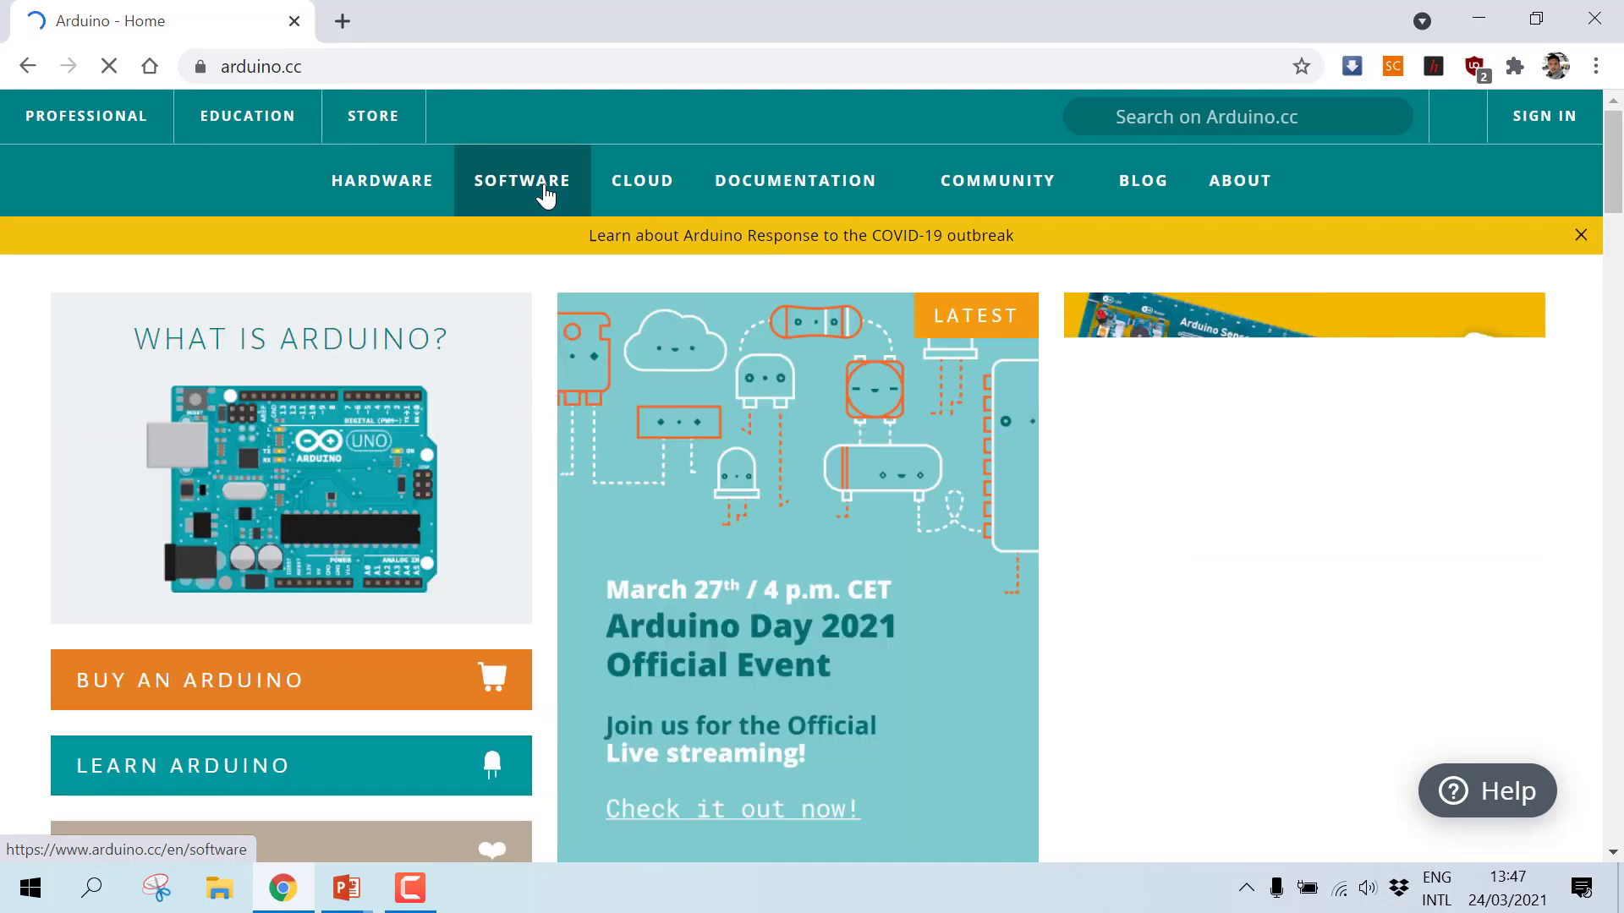
left_click(545, 193)
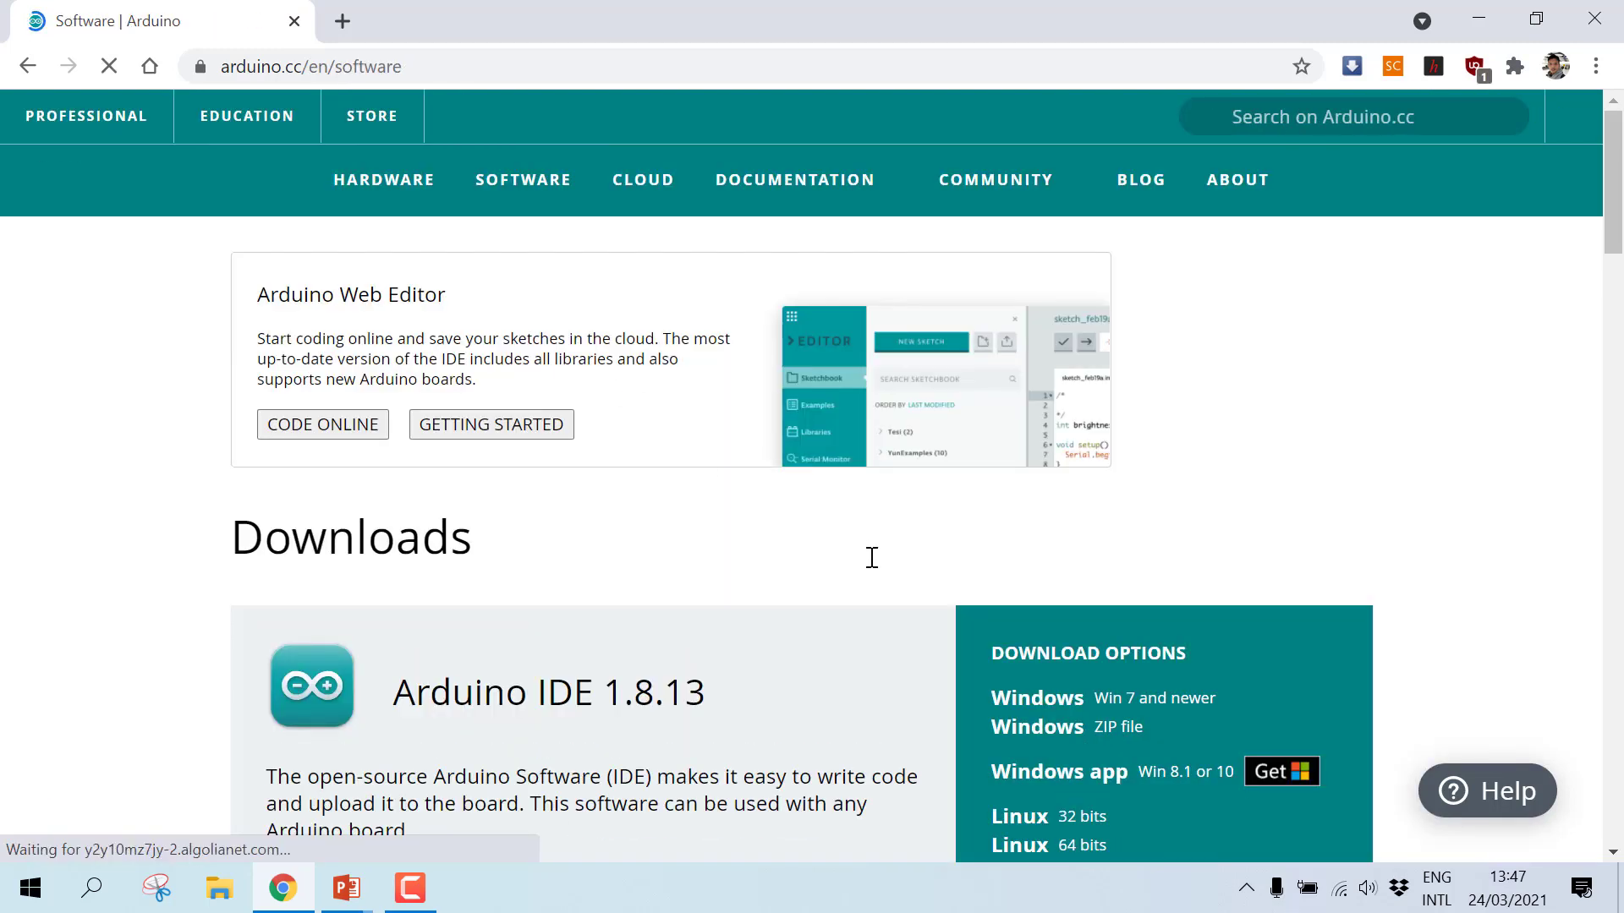
scroll(870, 558, "down", 3)
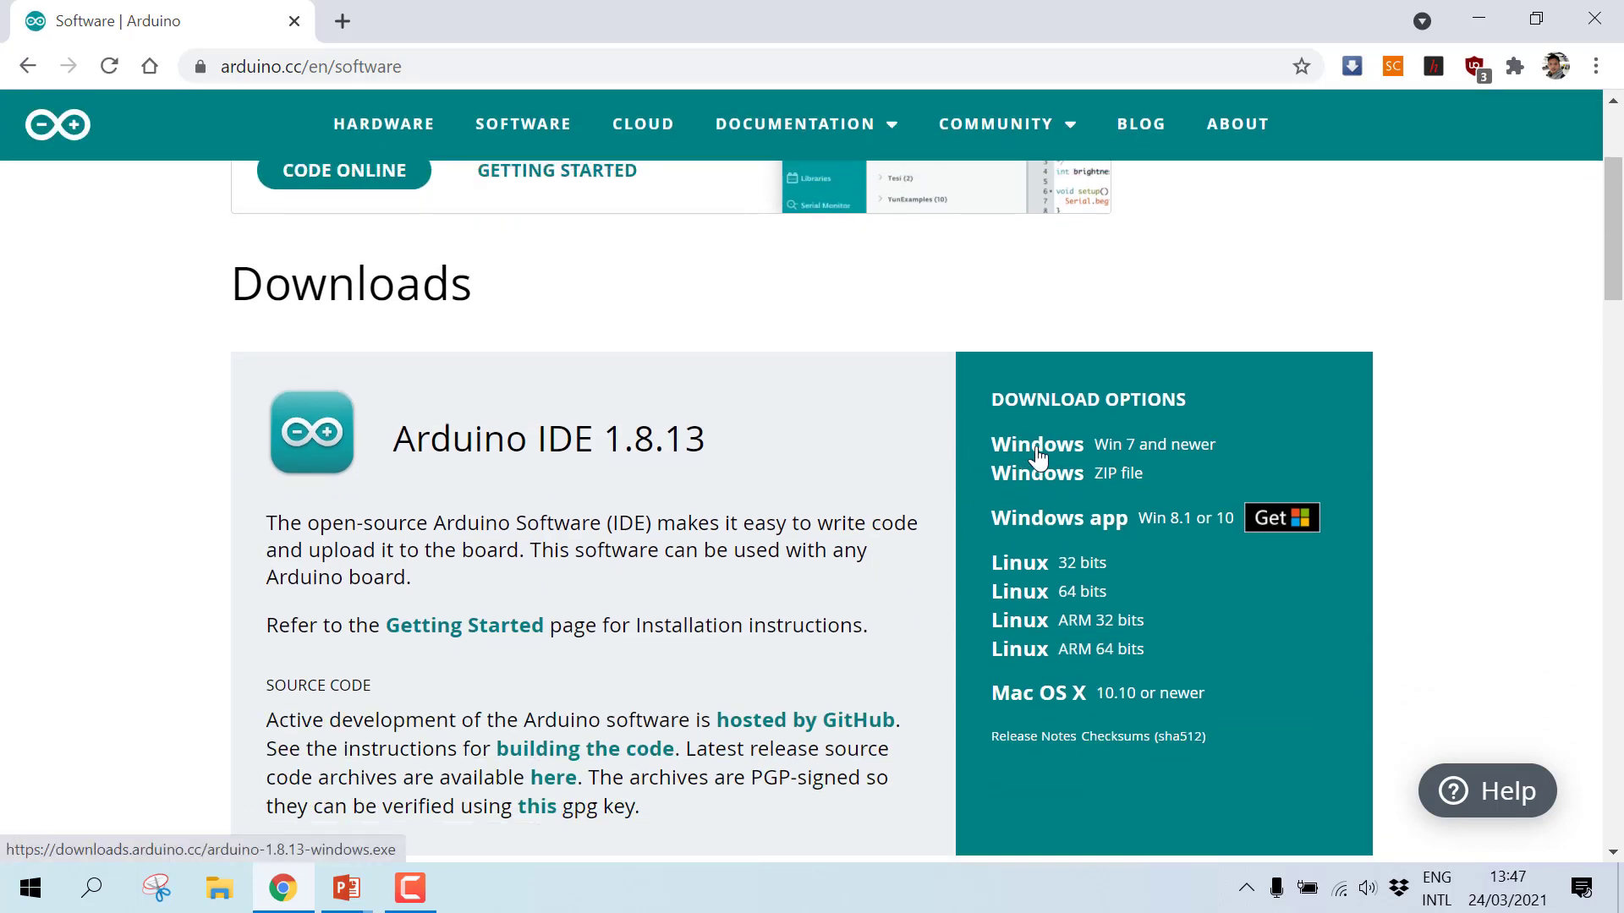
left_click(1040, 457)
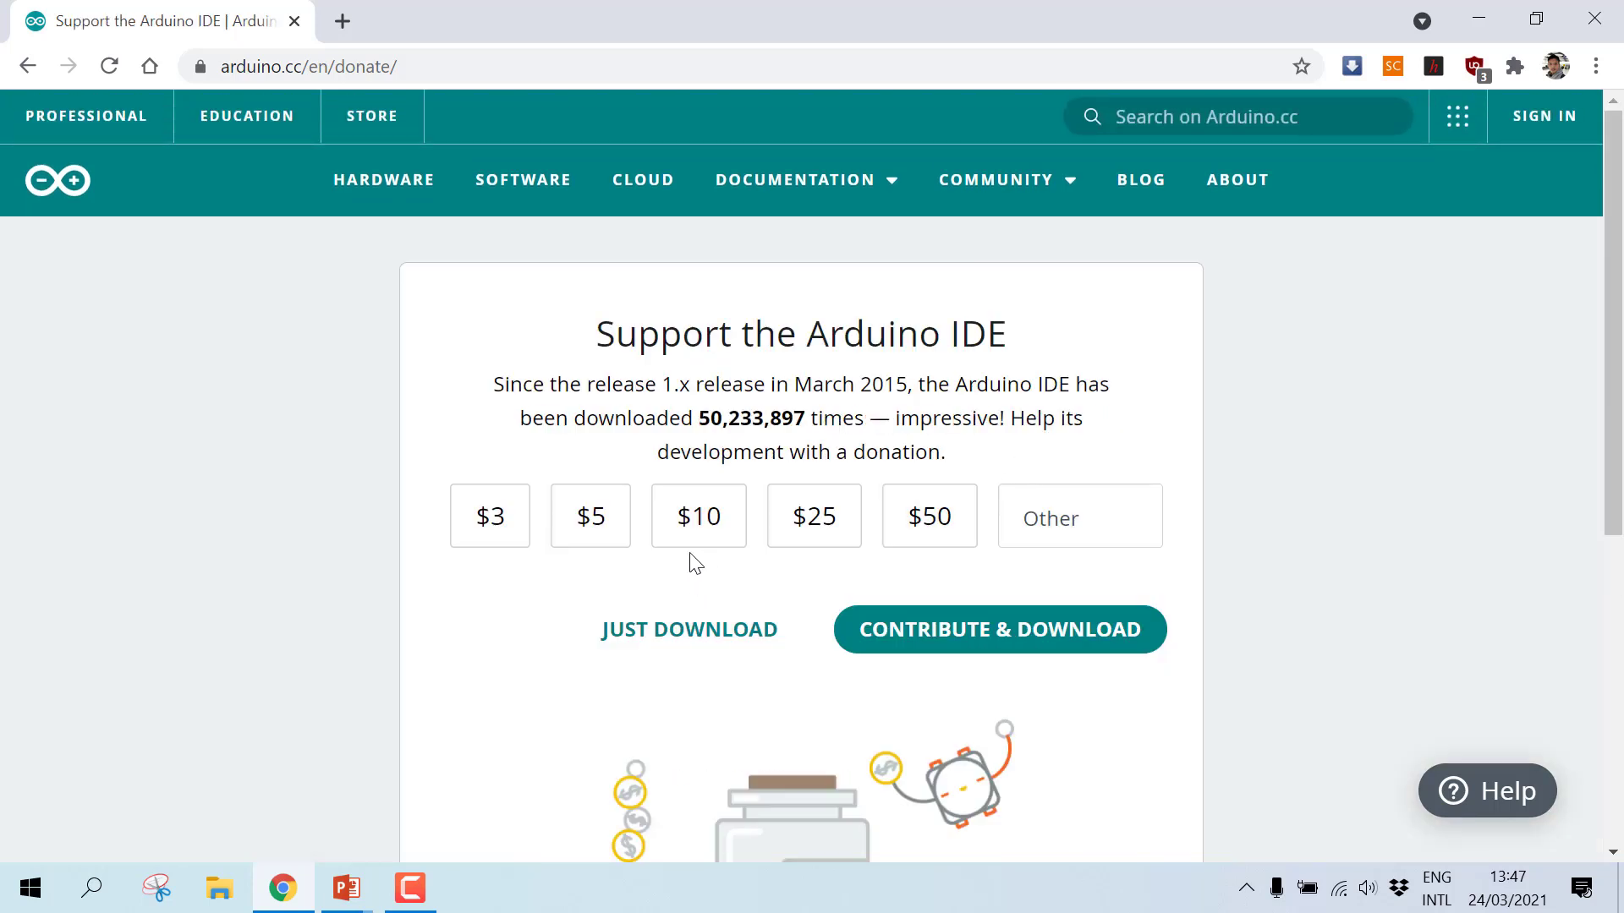
left_click(695, 640)
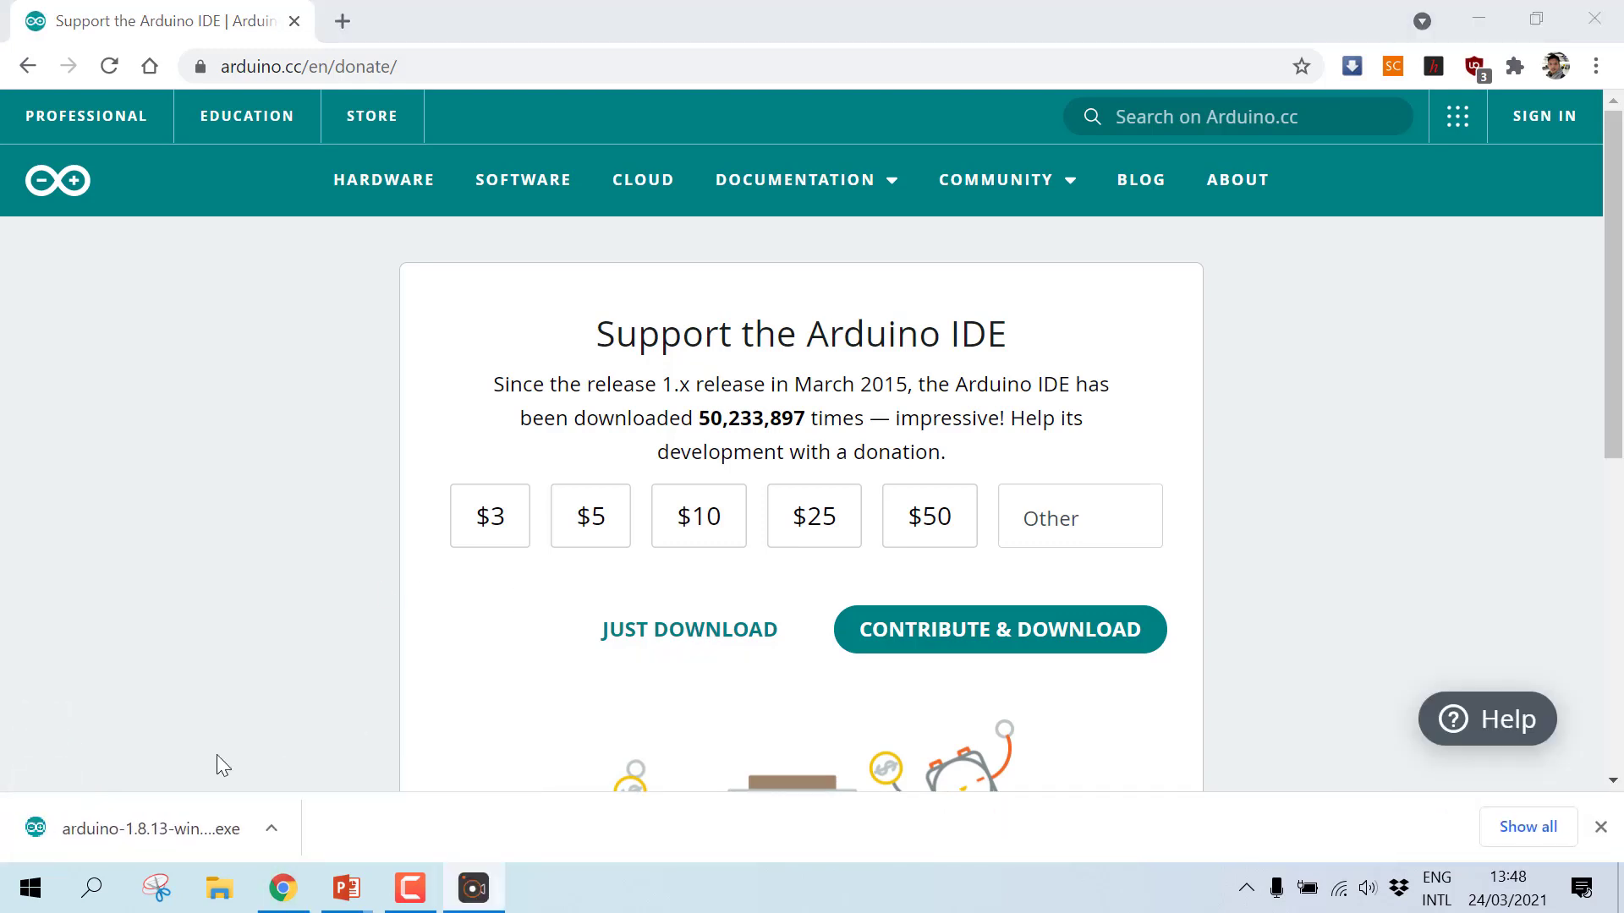
Step: Run the downloaded installer, accept the license agreement and install Arduino into C:\Program Files (x86)\Arduino, closing the setup and browser when done
left_click(176, 826)
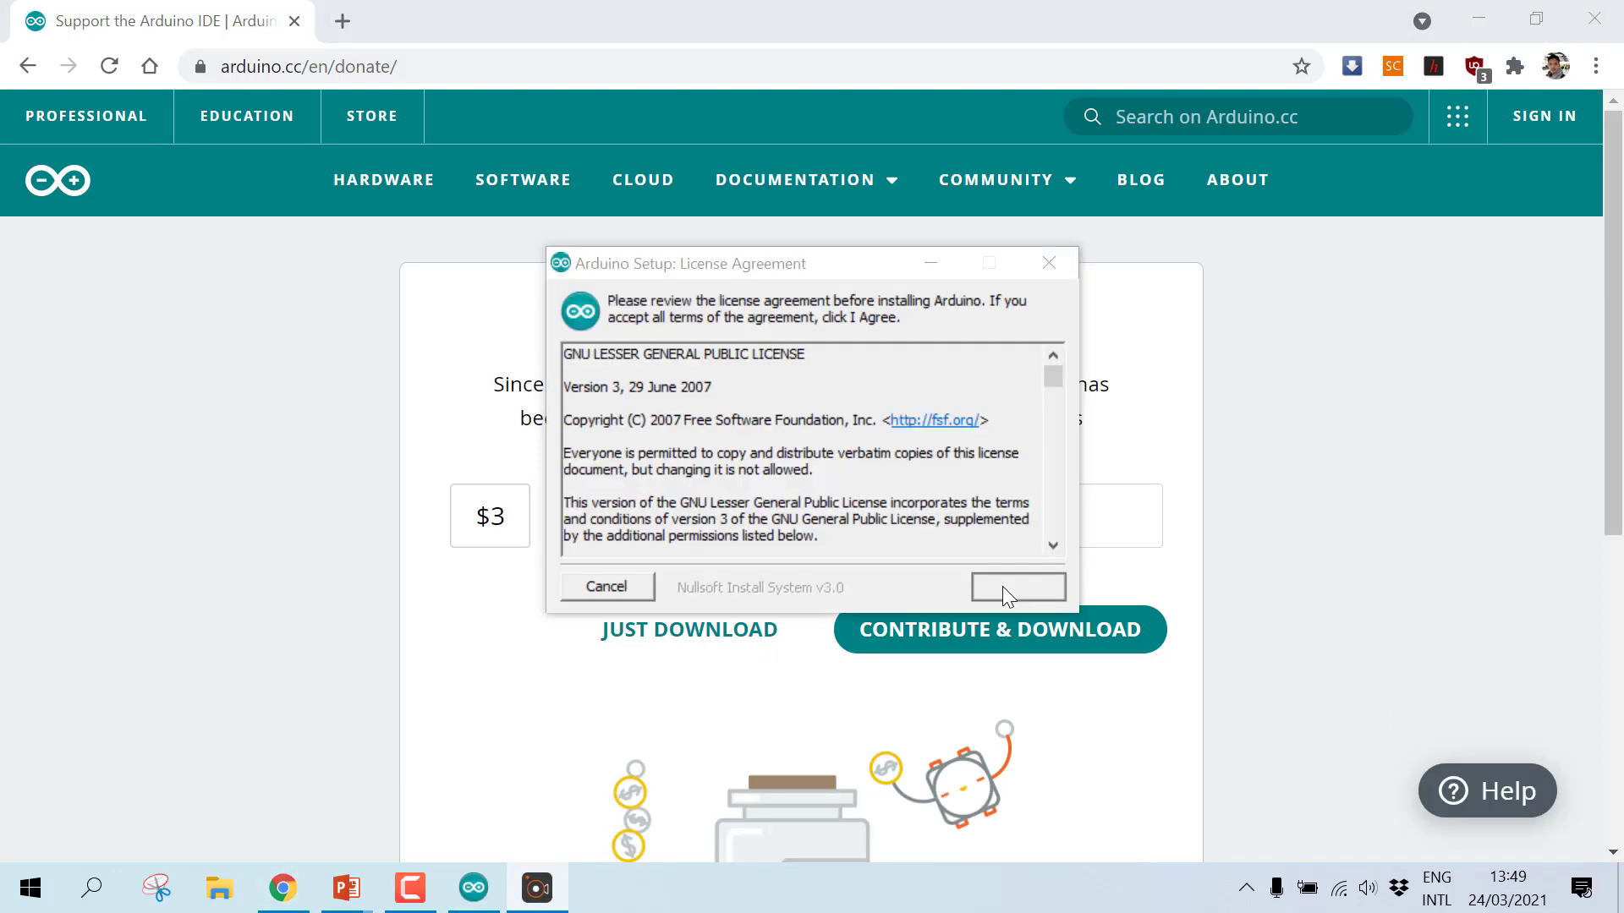
left_click(1002, 587)
left_click(1002, 587)
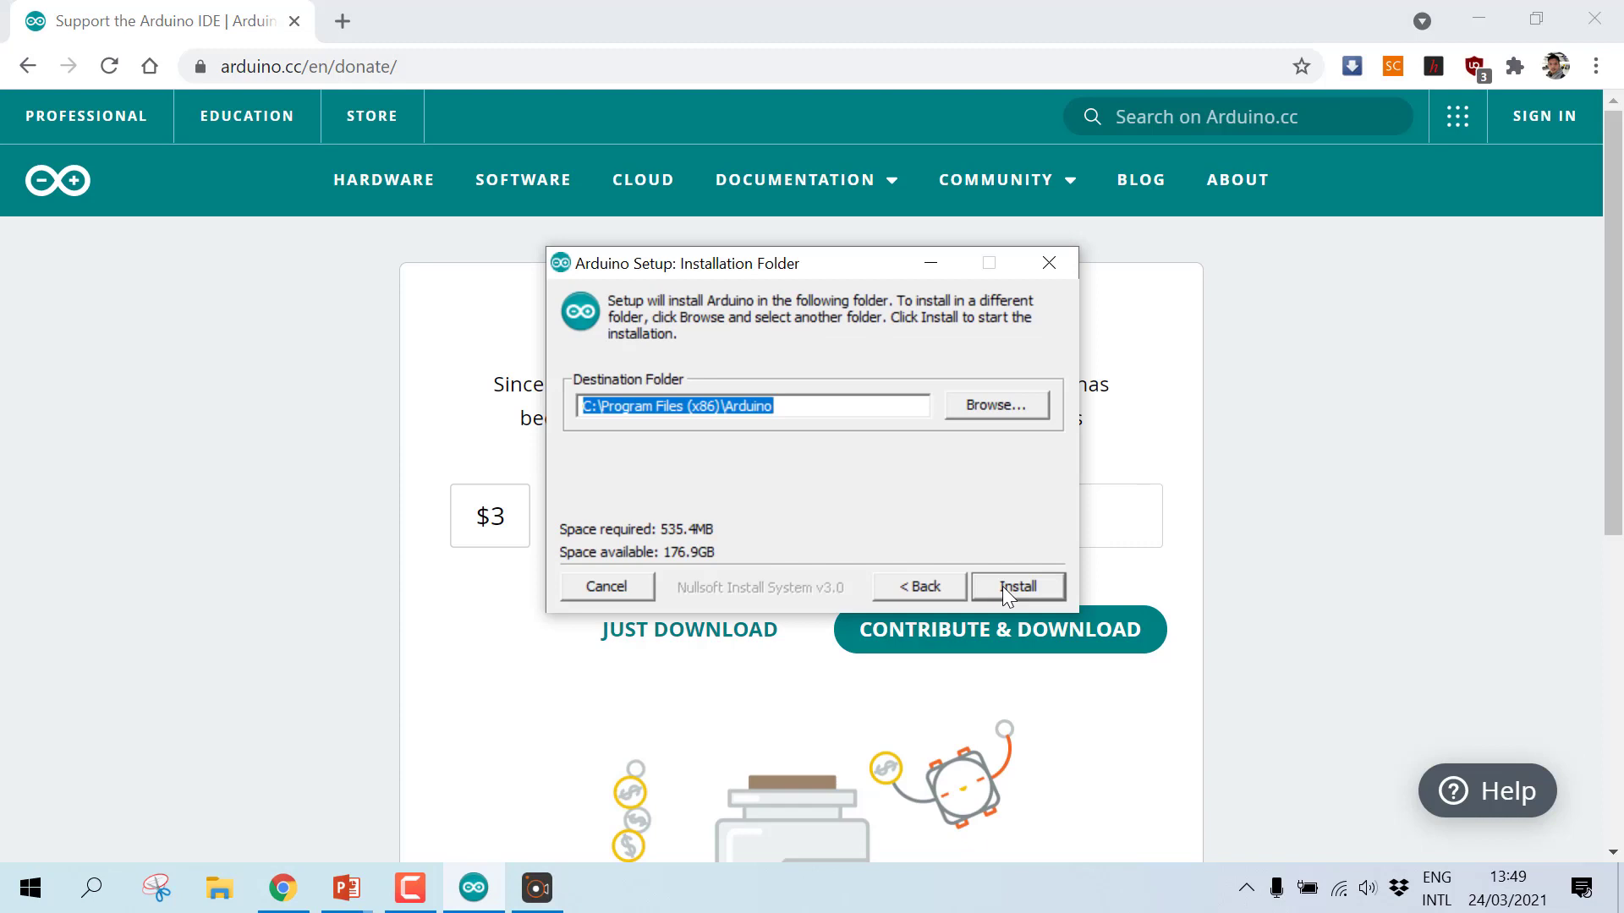
left_click(1002, 586)
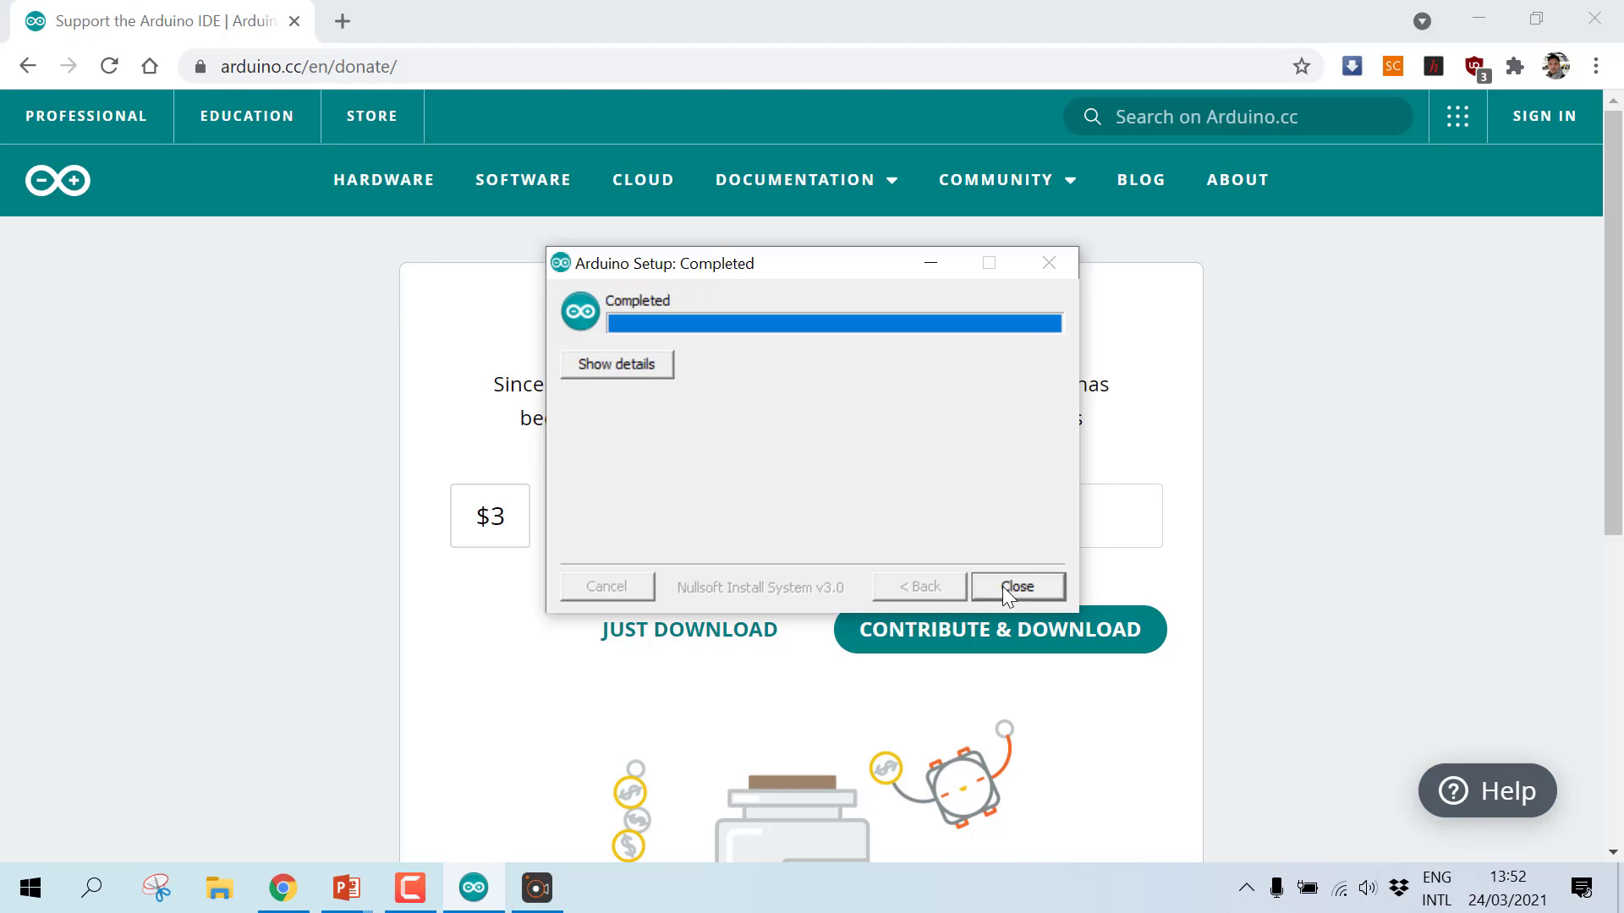
left_click(1026, 587)
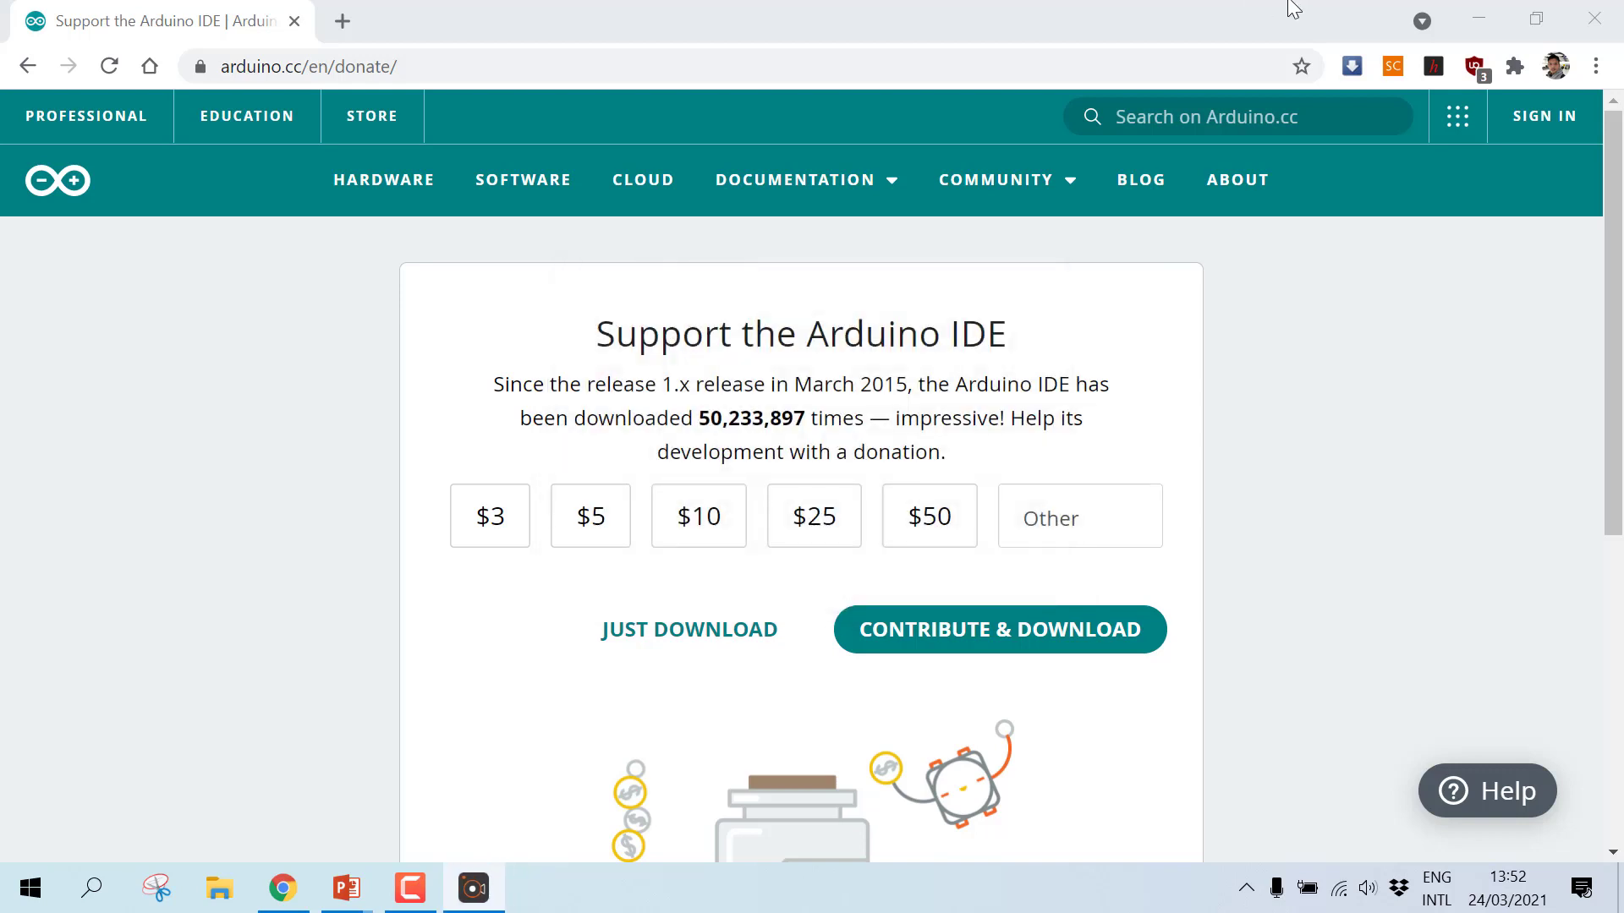
left_click(1607, 18)
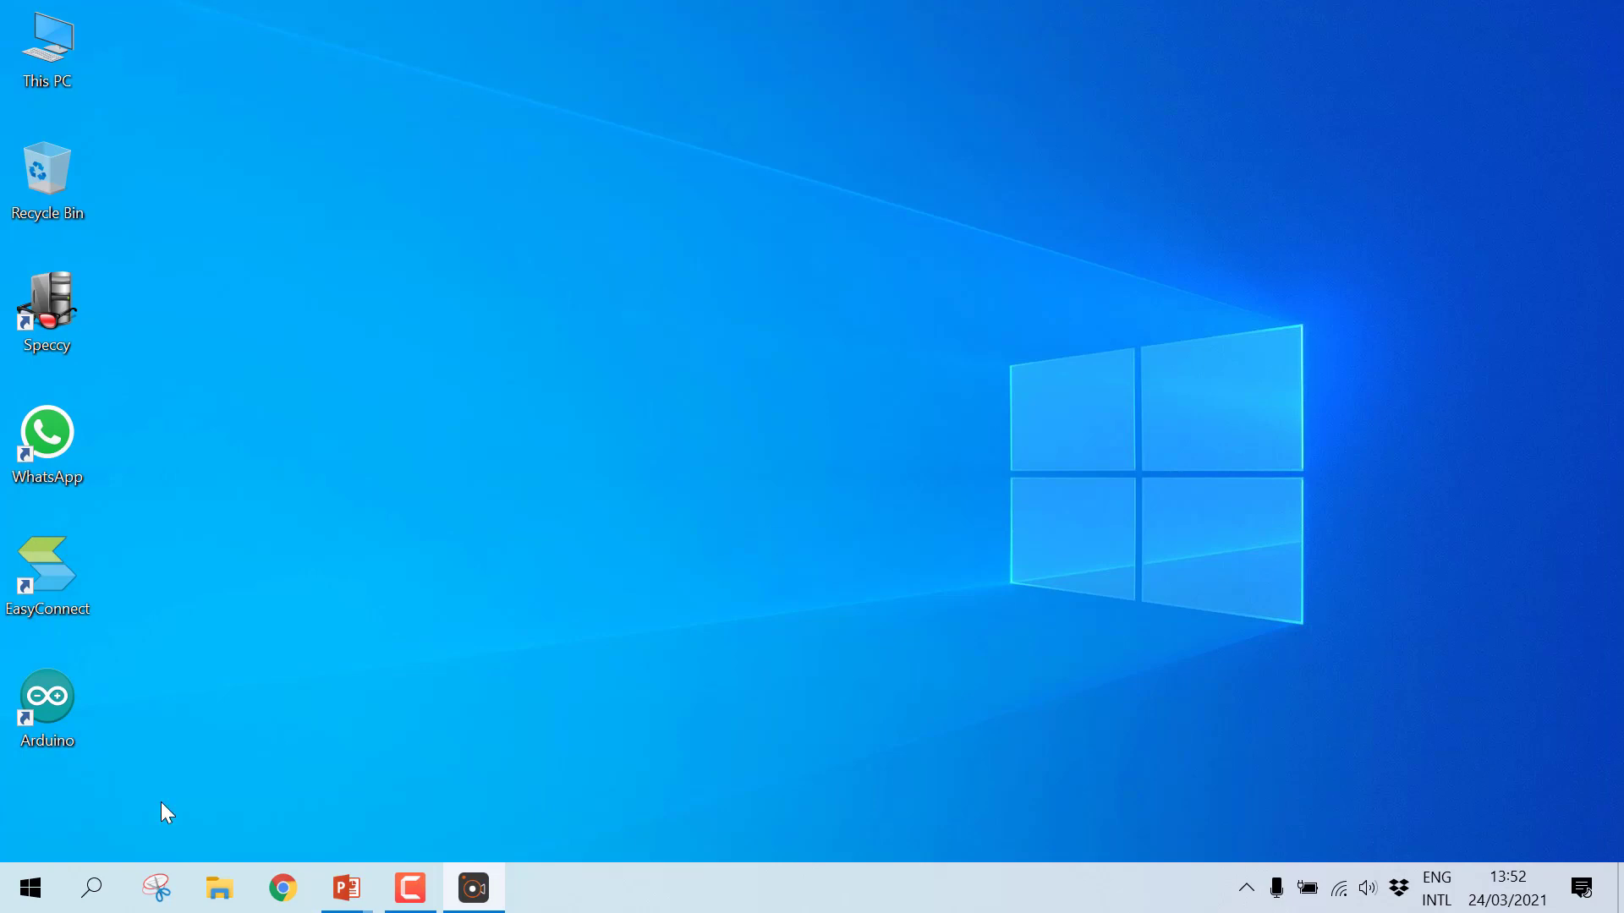
left_click(57, 703)
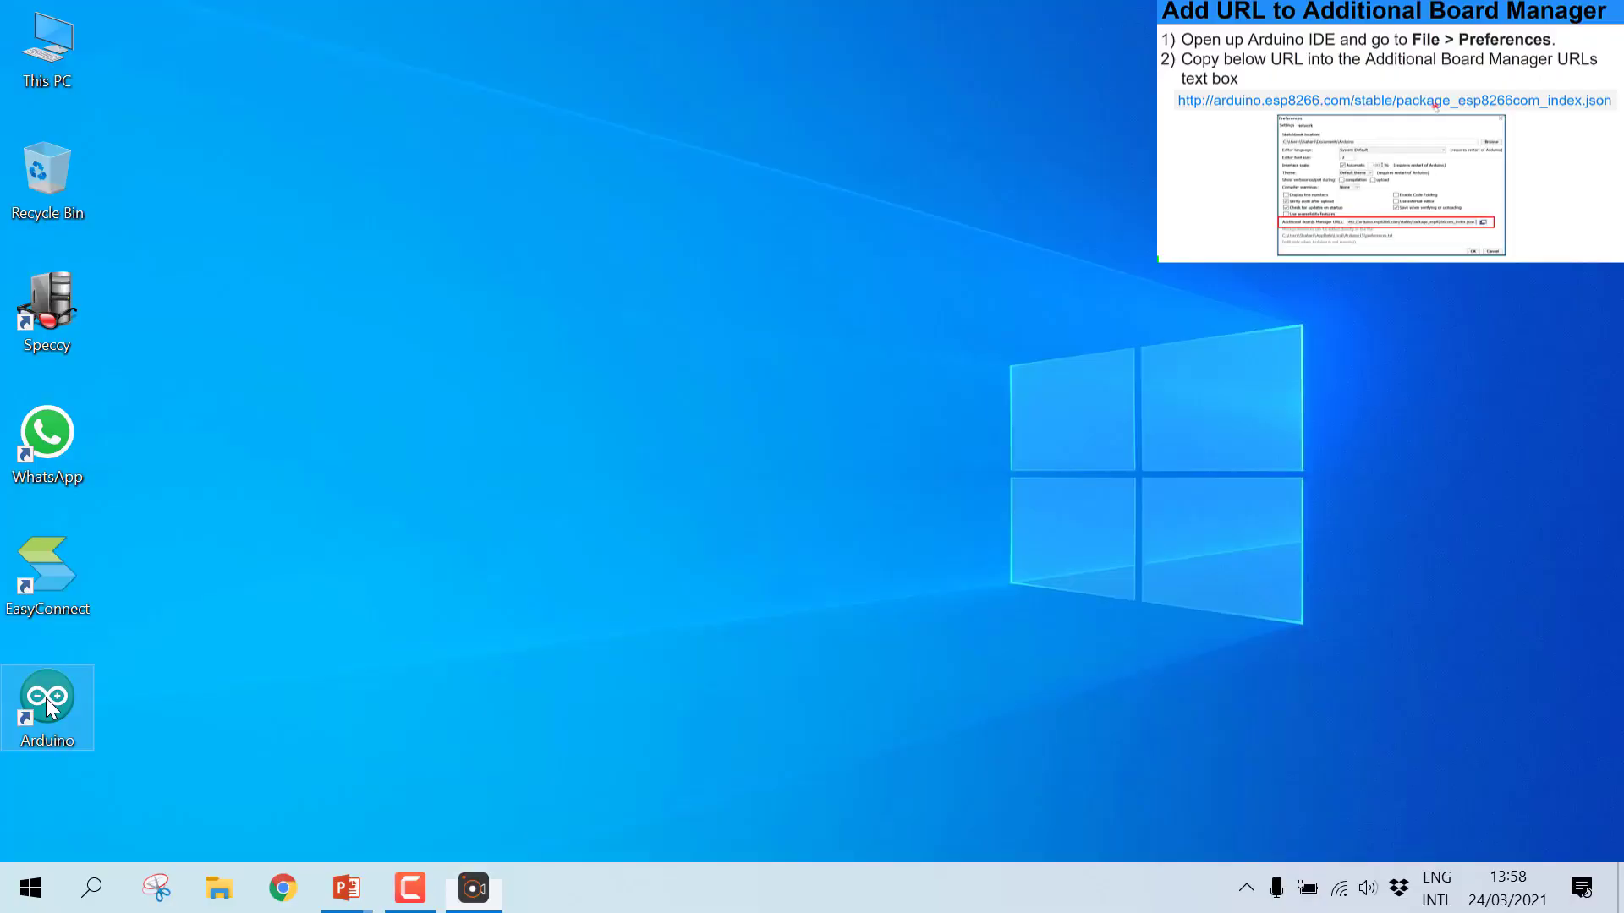
double_click(45, 698)
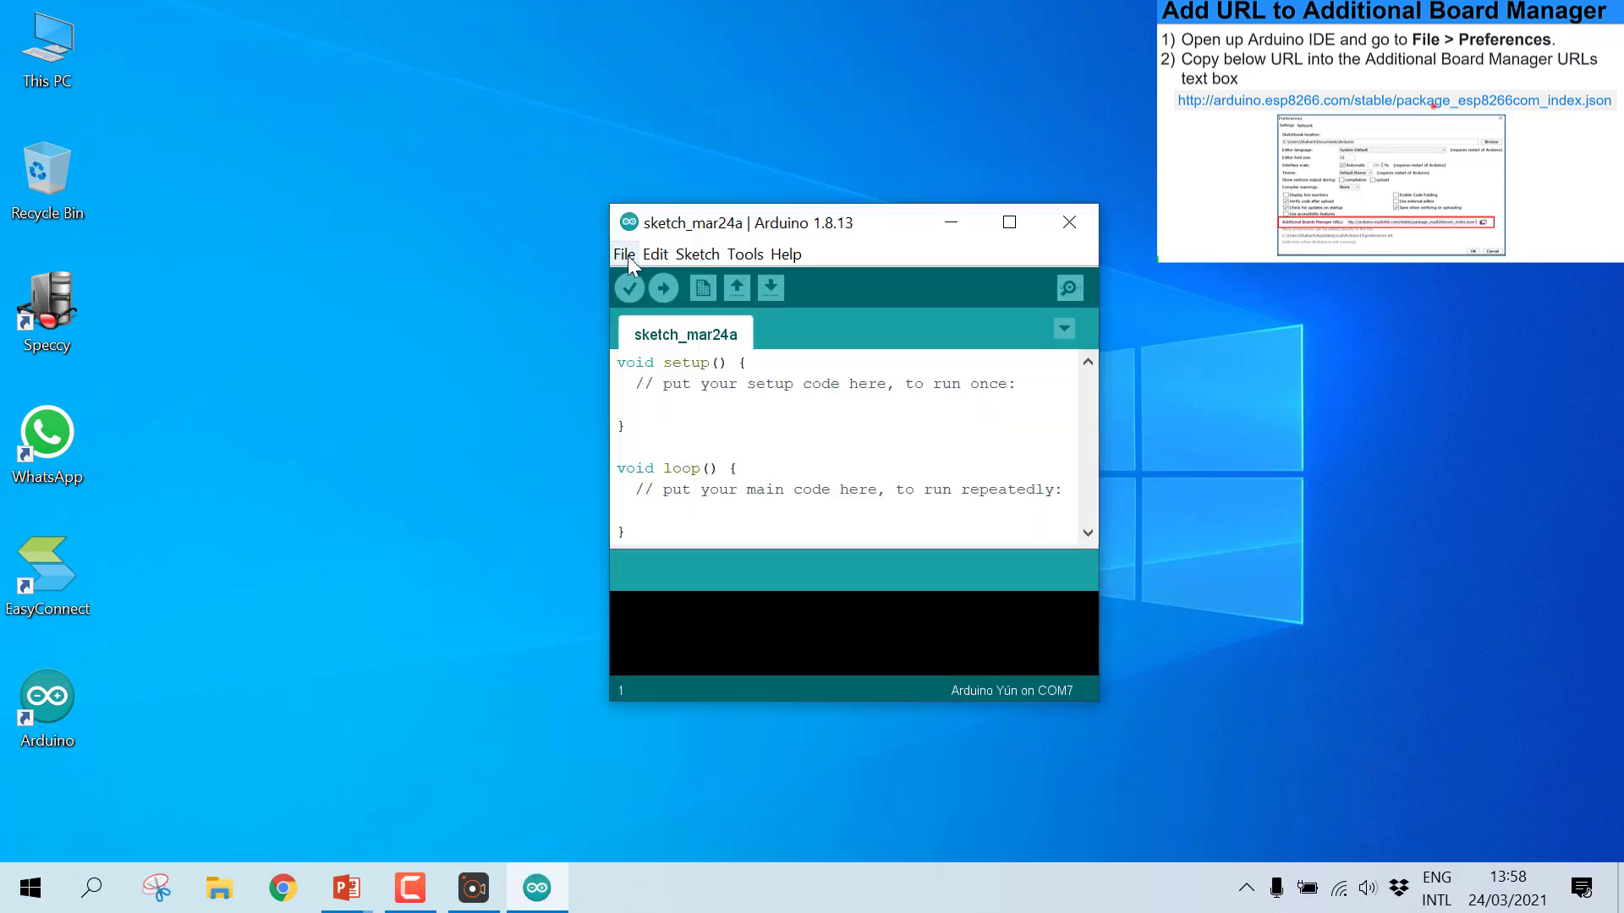
left_click(627, 256)
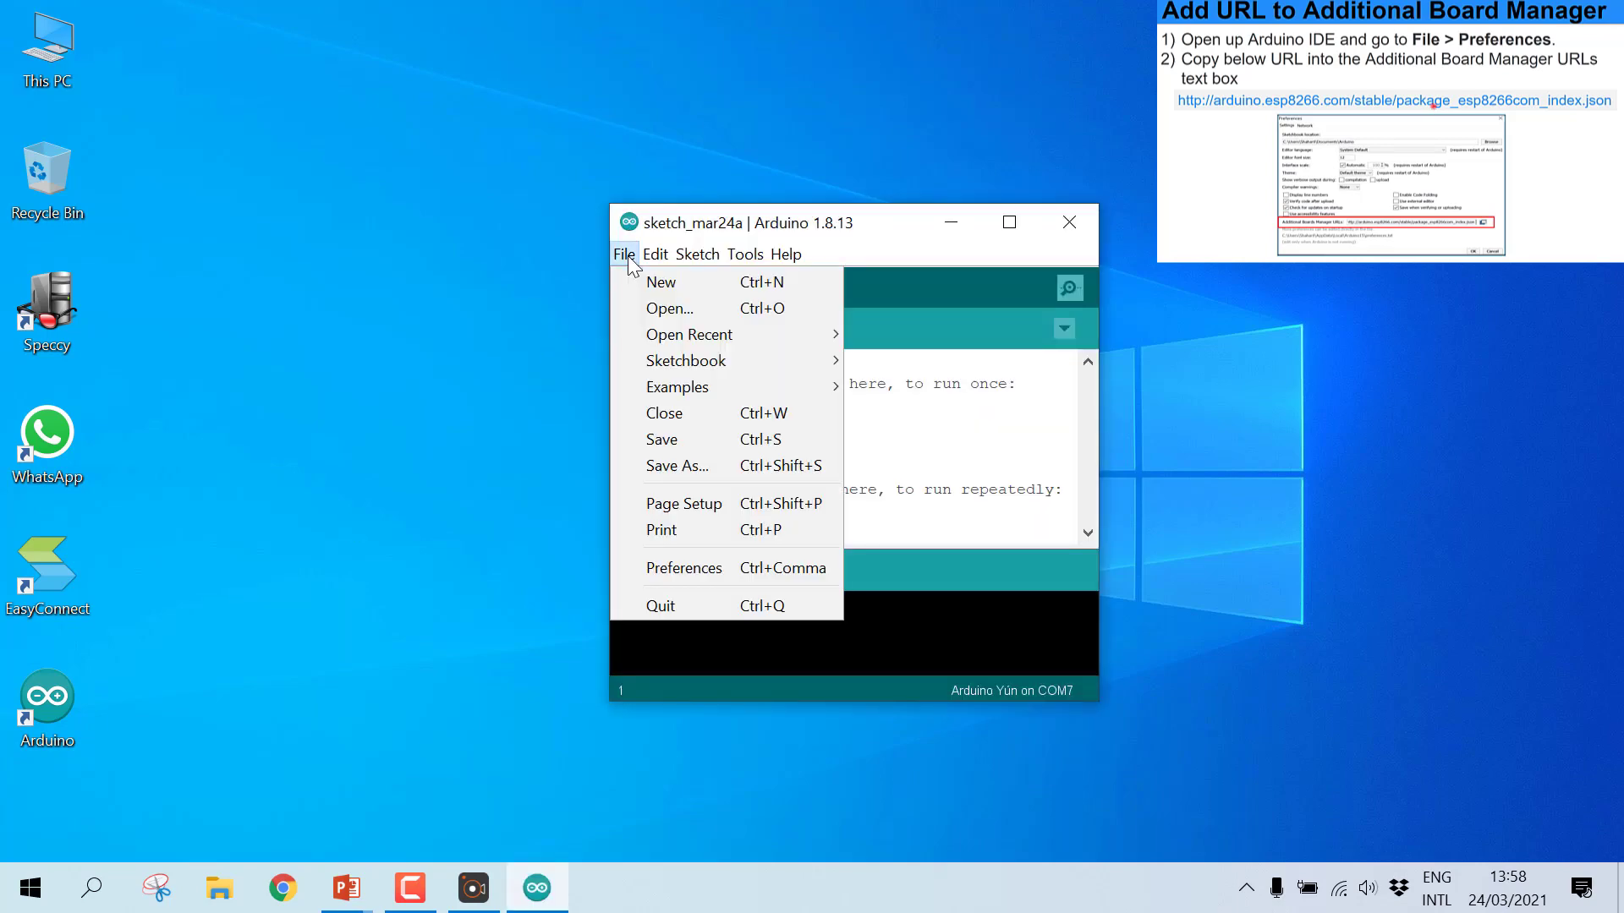
left_click(689, 573)
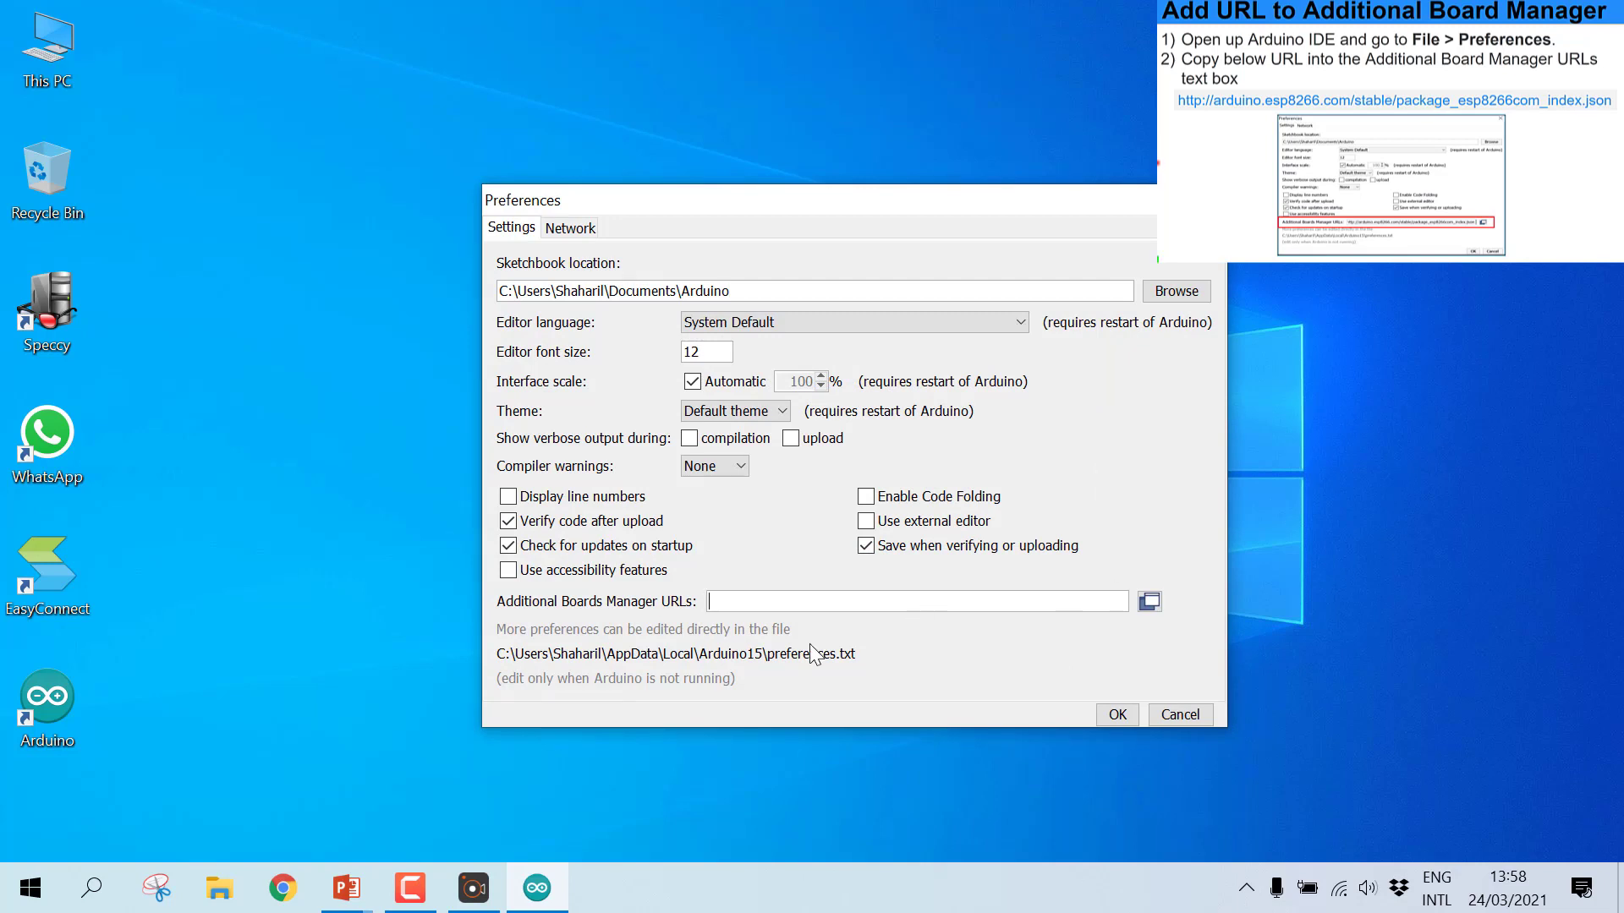
type("http://arduino.esp8266.com/stable/package_esp8266com_index.json")
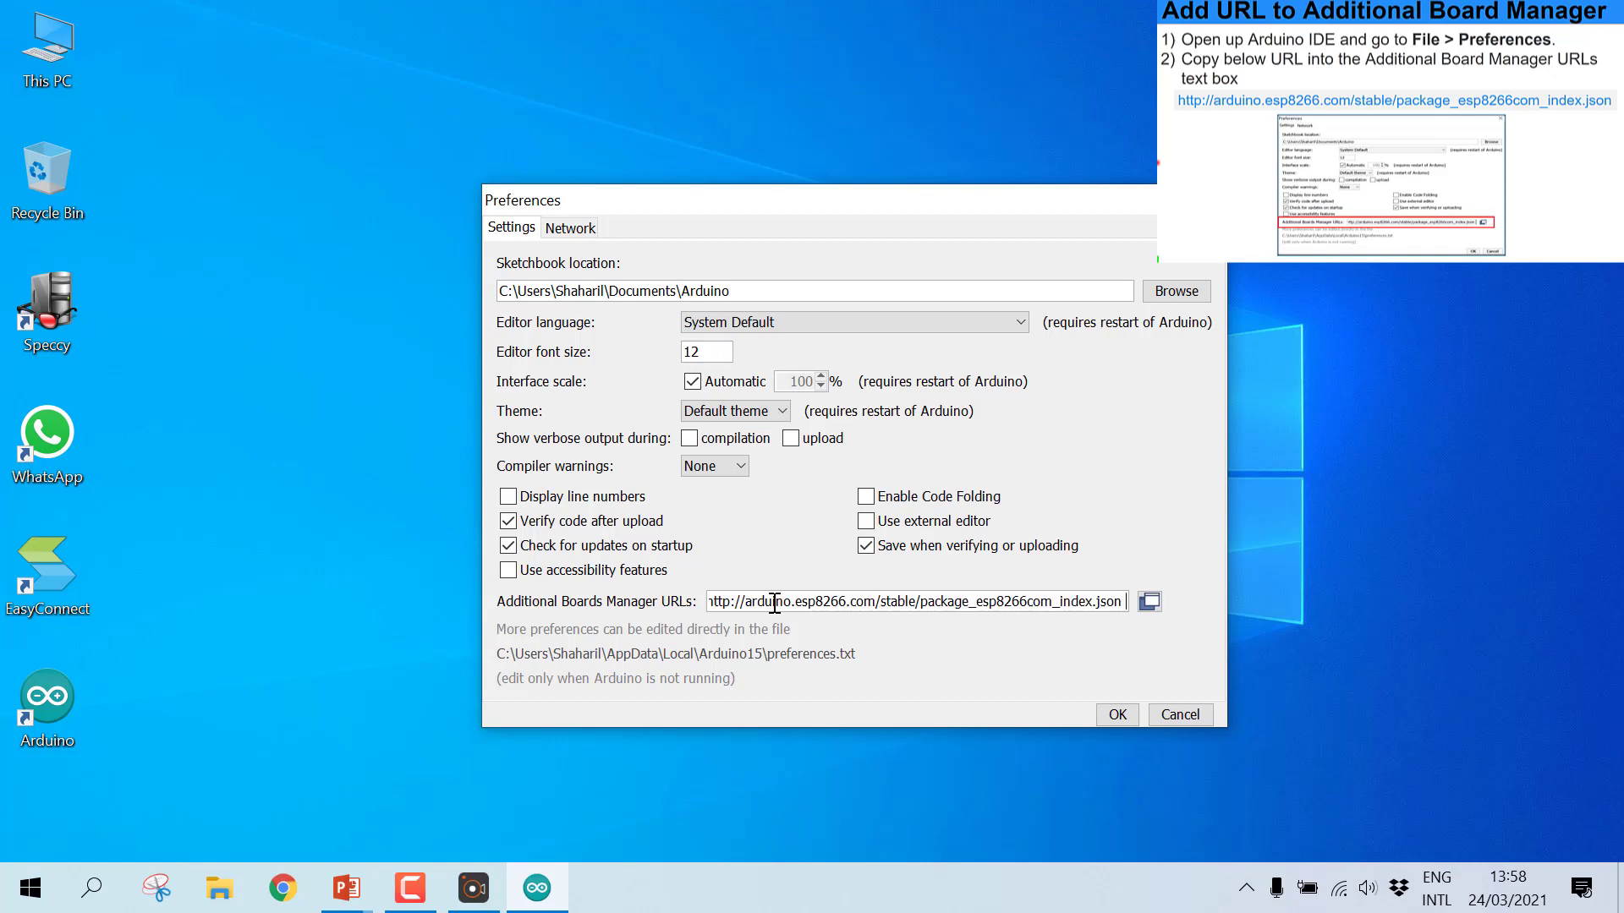
left_click(1149, 602)
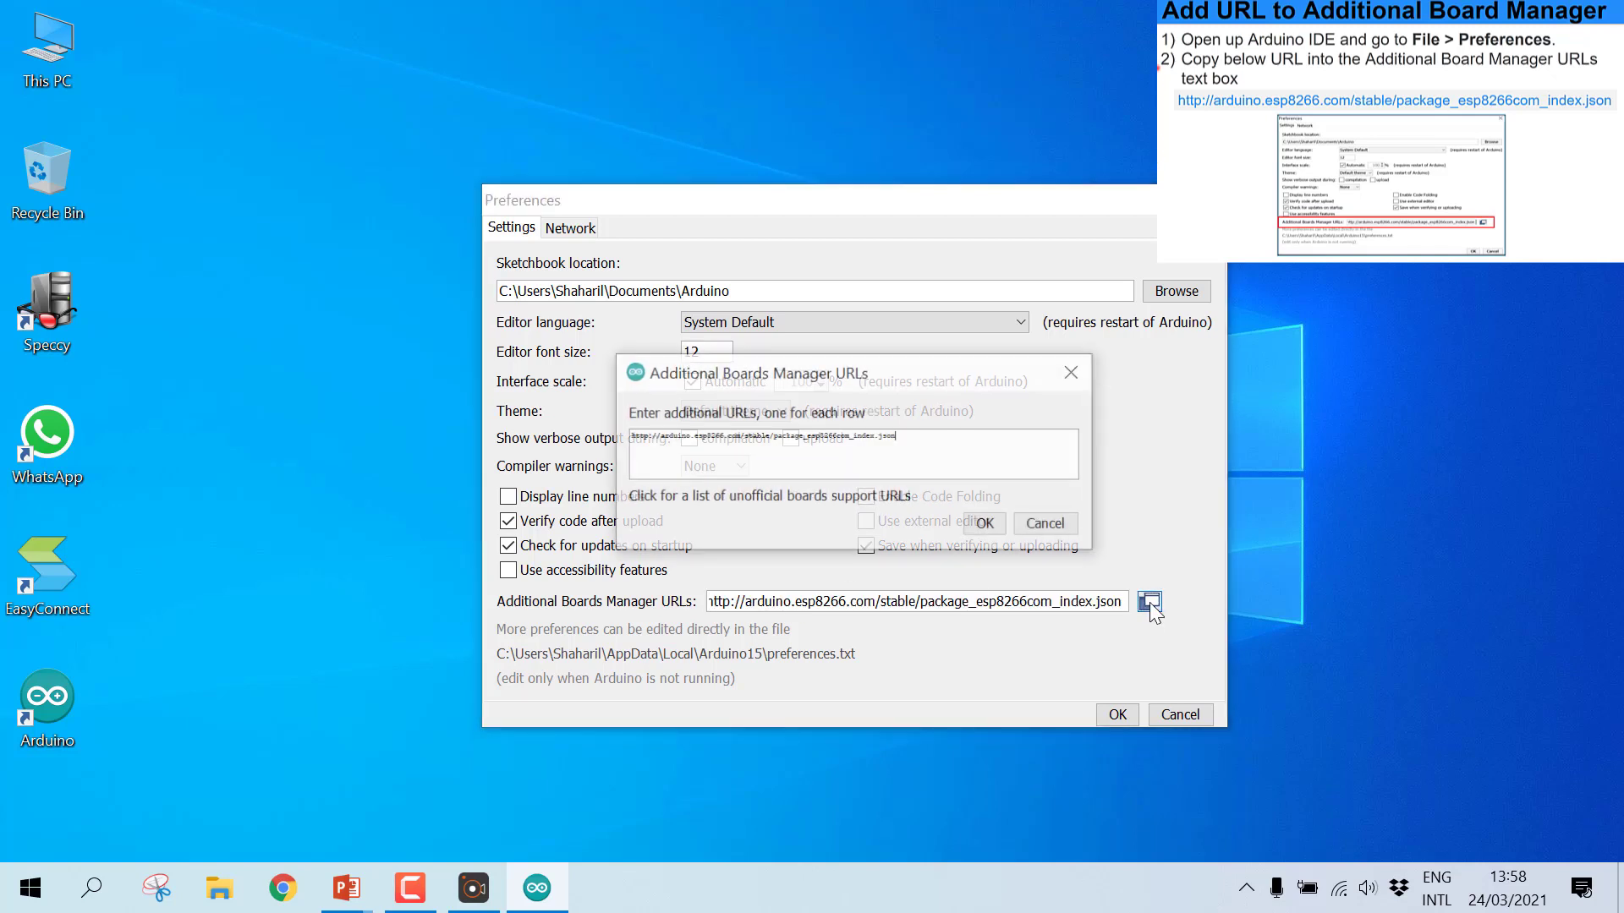
left_click(987, 527)
left_click(1114, 718)
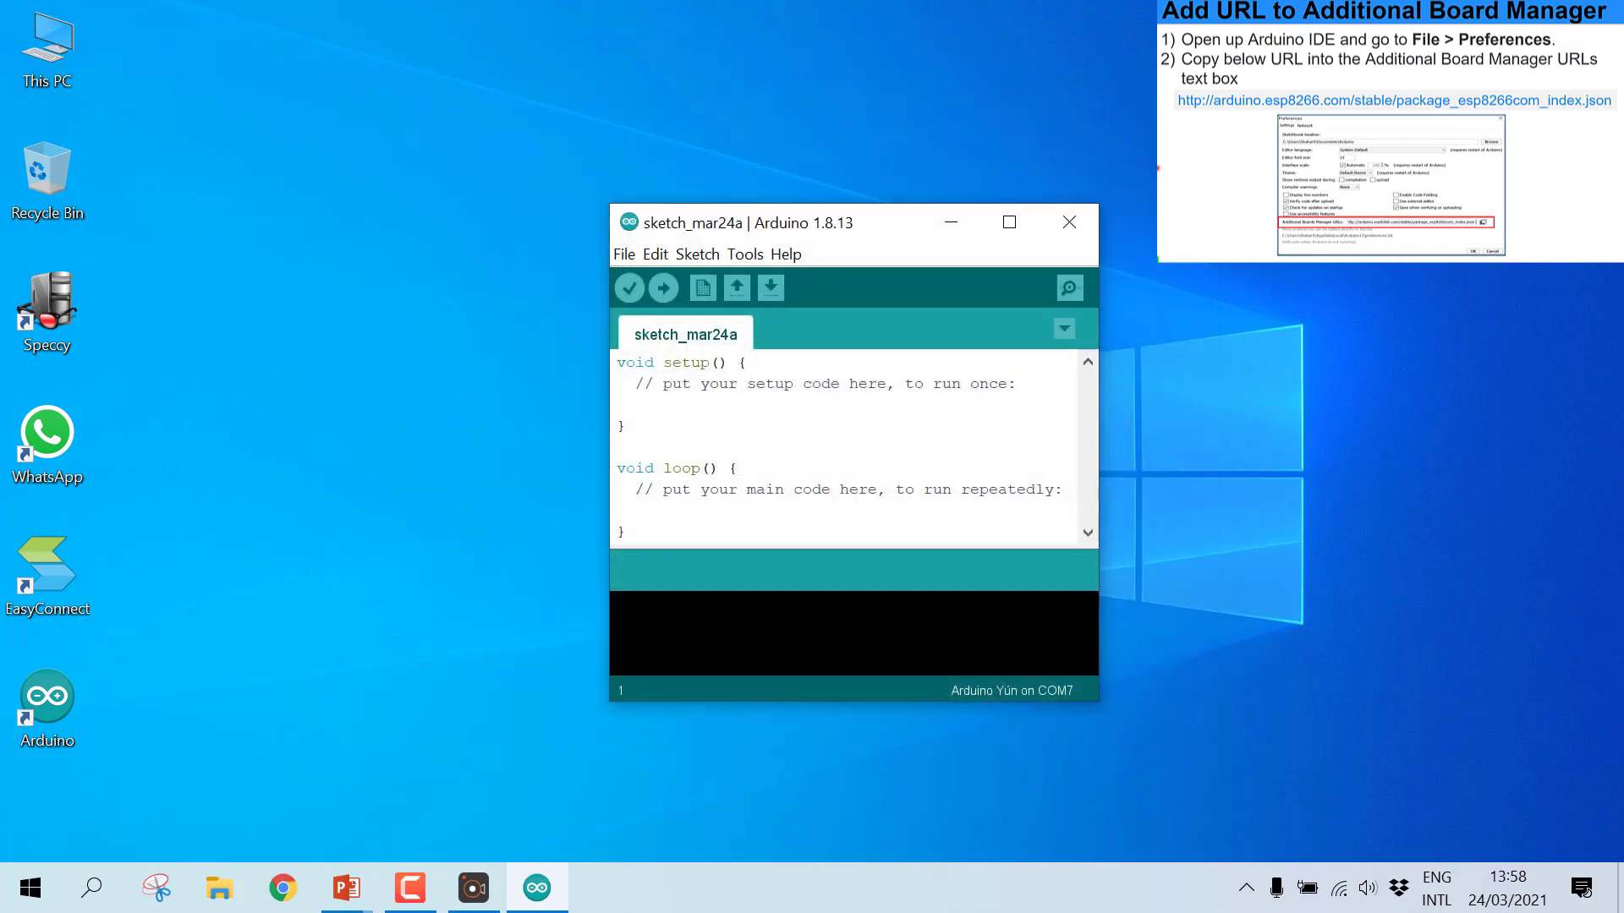
Step: Find the esp8266 package by ESP8266 Community in the Boards Manager and install version 2.7.4
left_click(744, 256)
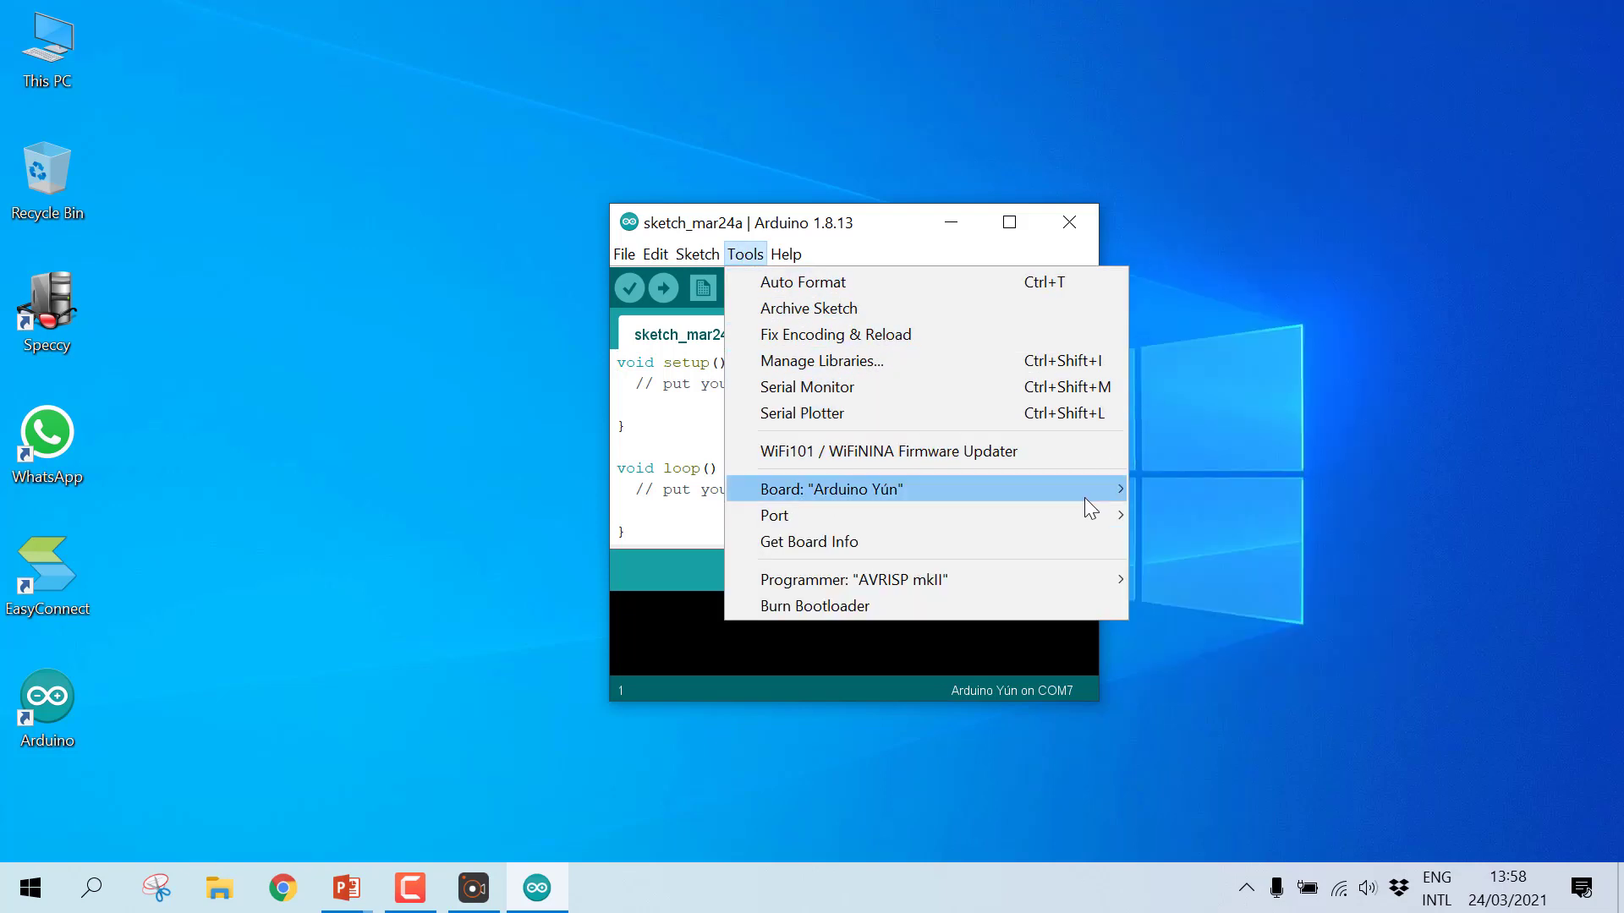
mouse_move(1084, 497)
left_click(1213, 20)
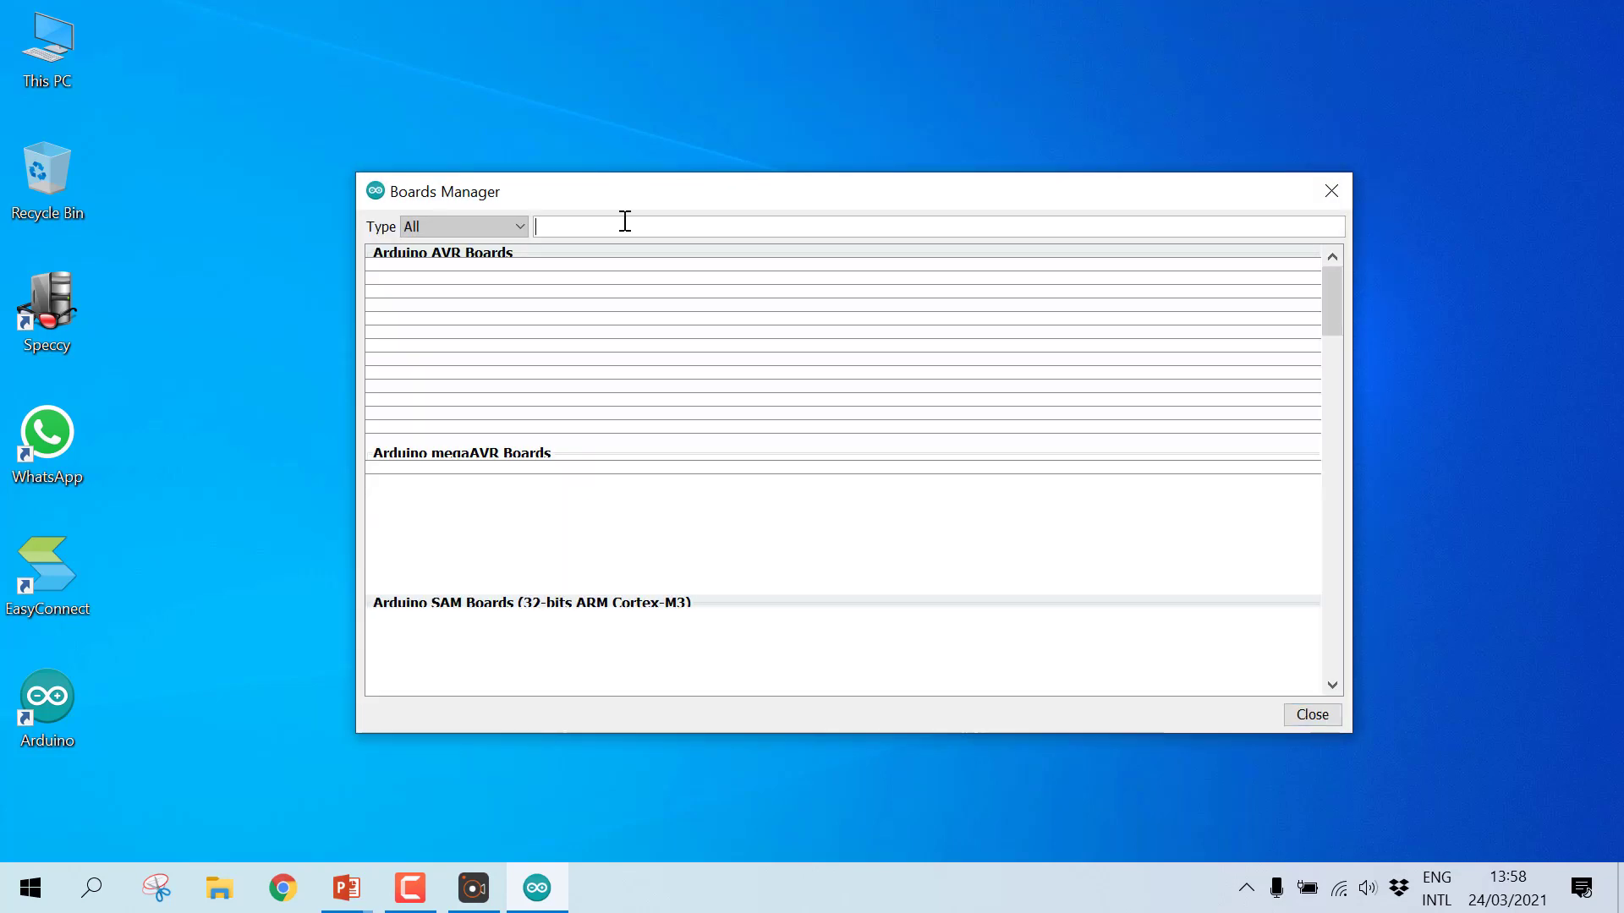
type("esp8266")
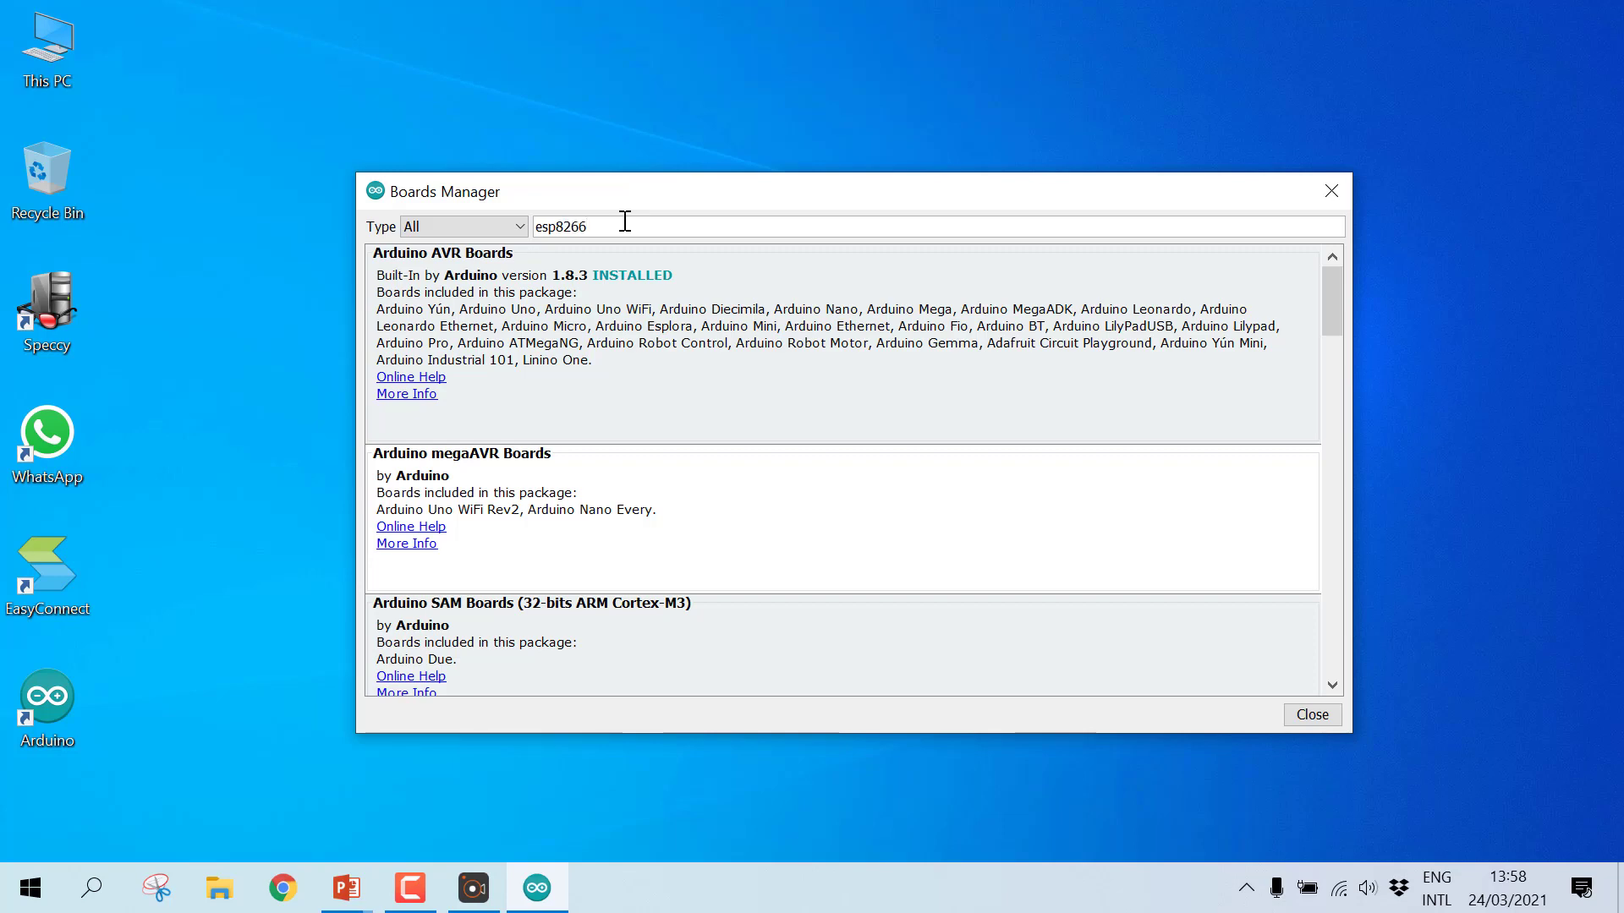
mouse_move(694, 342)
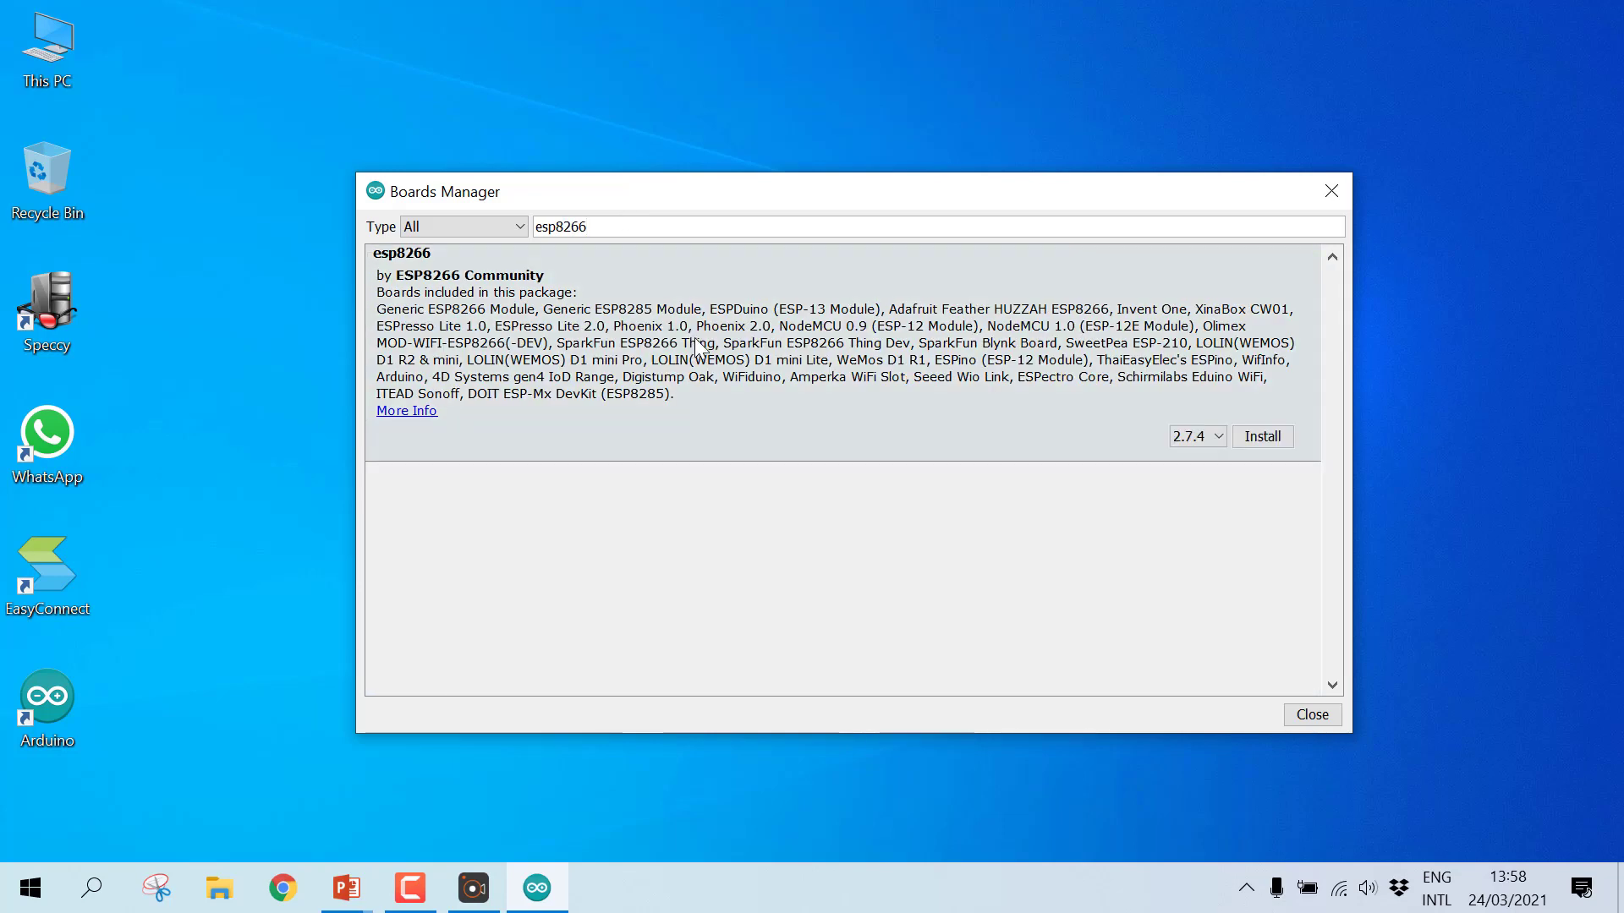
left_click(1220, 436)
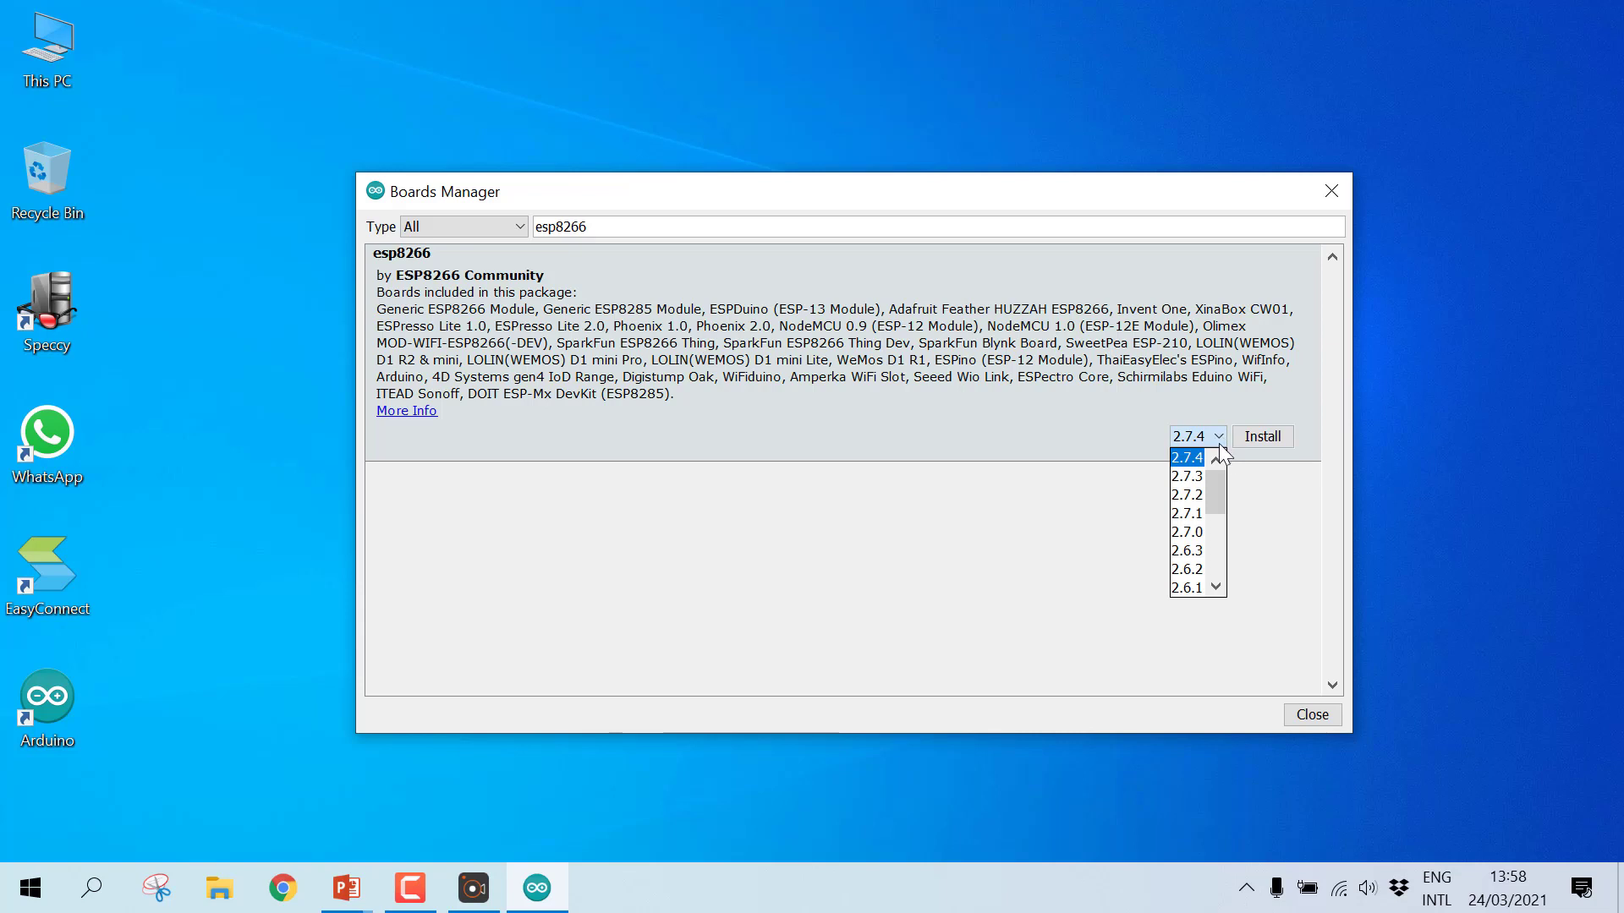
left_click(1222, 413)
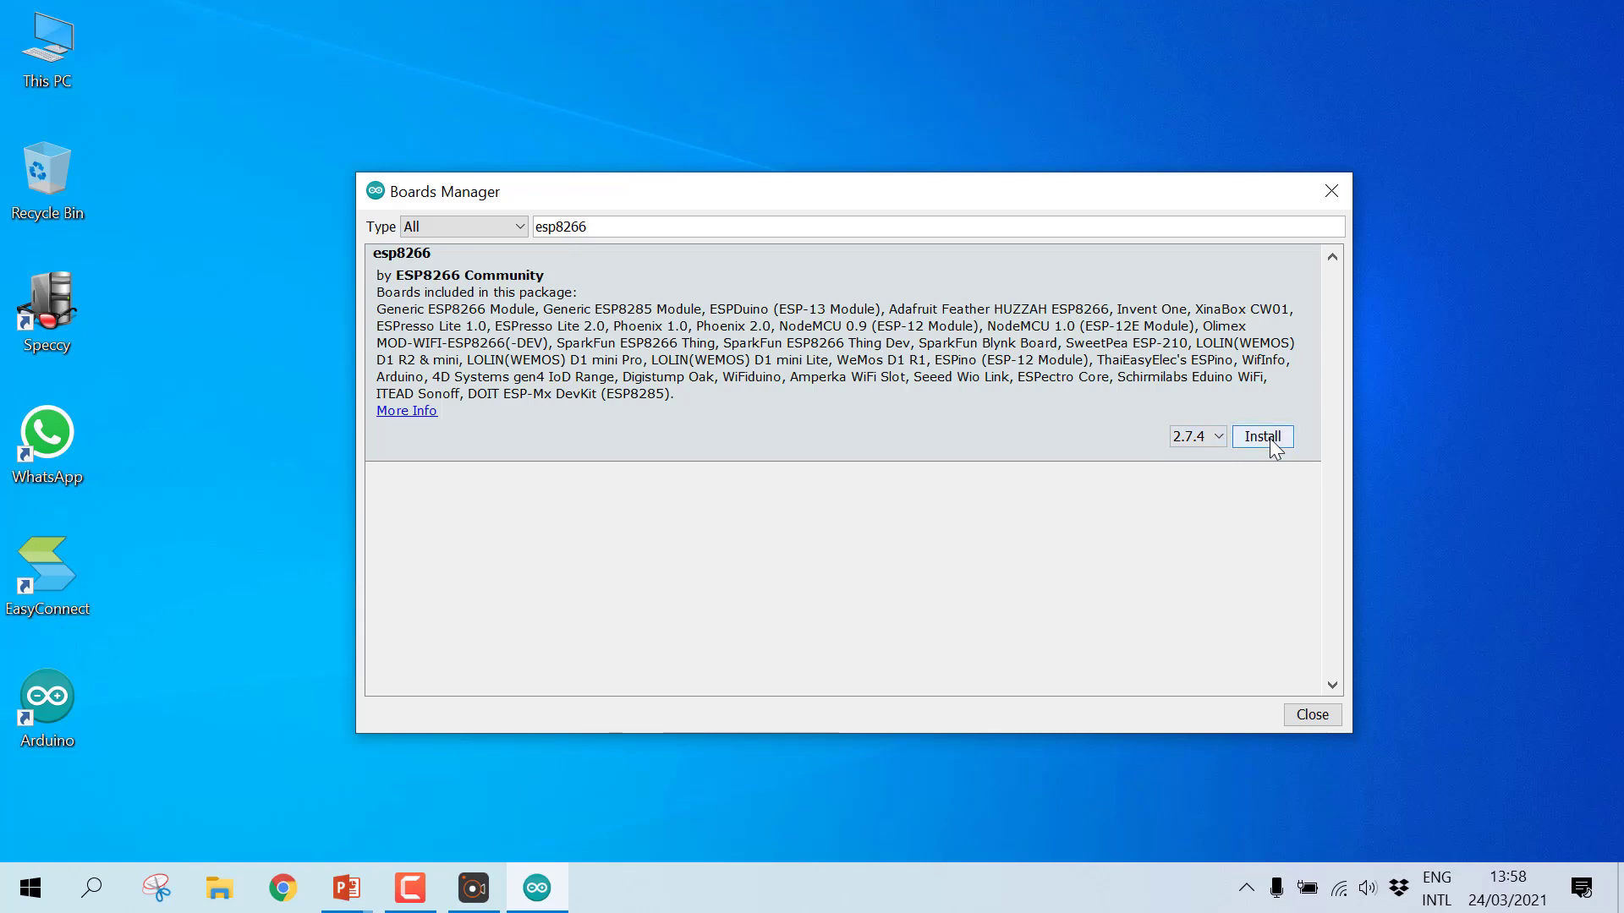
left_click(1271, 440)
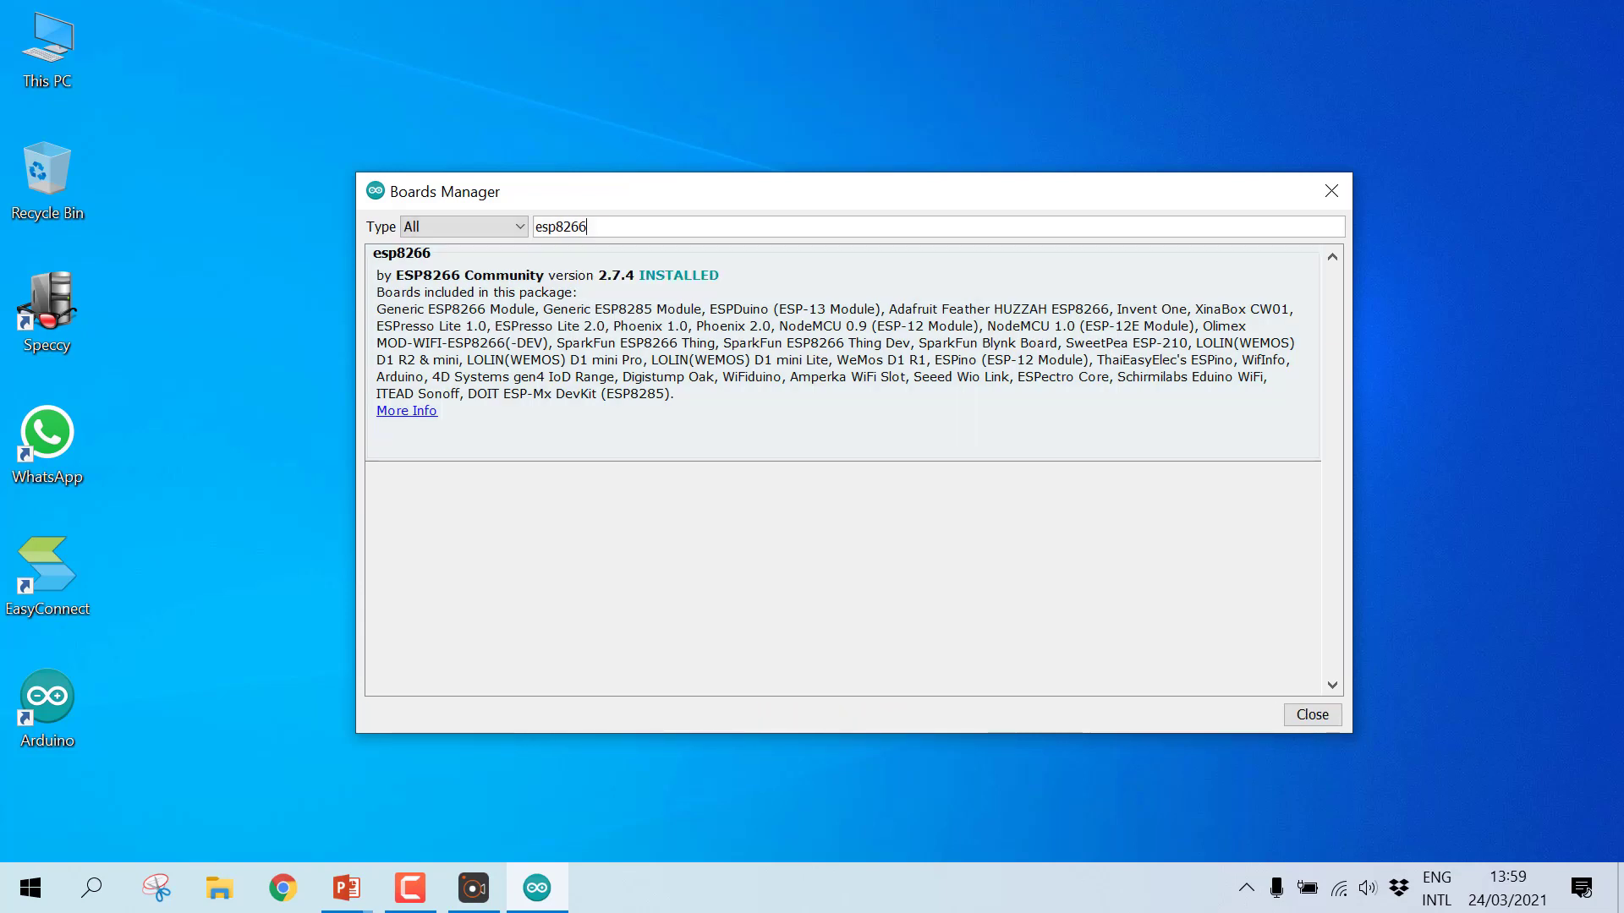
left_click(1312, 714)
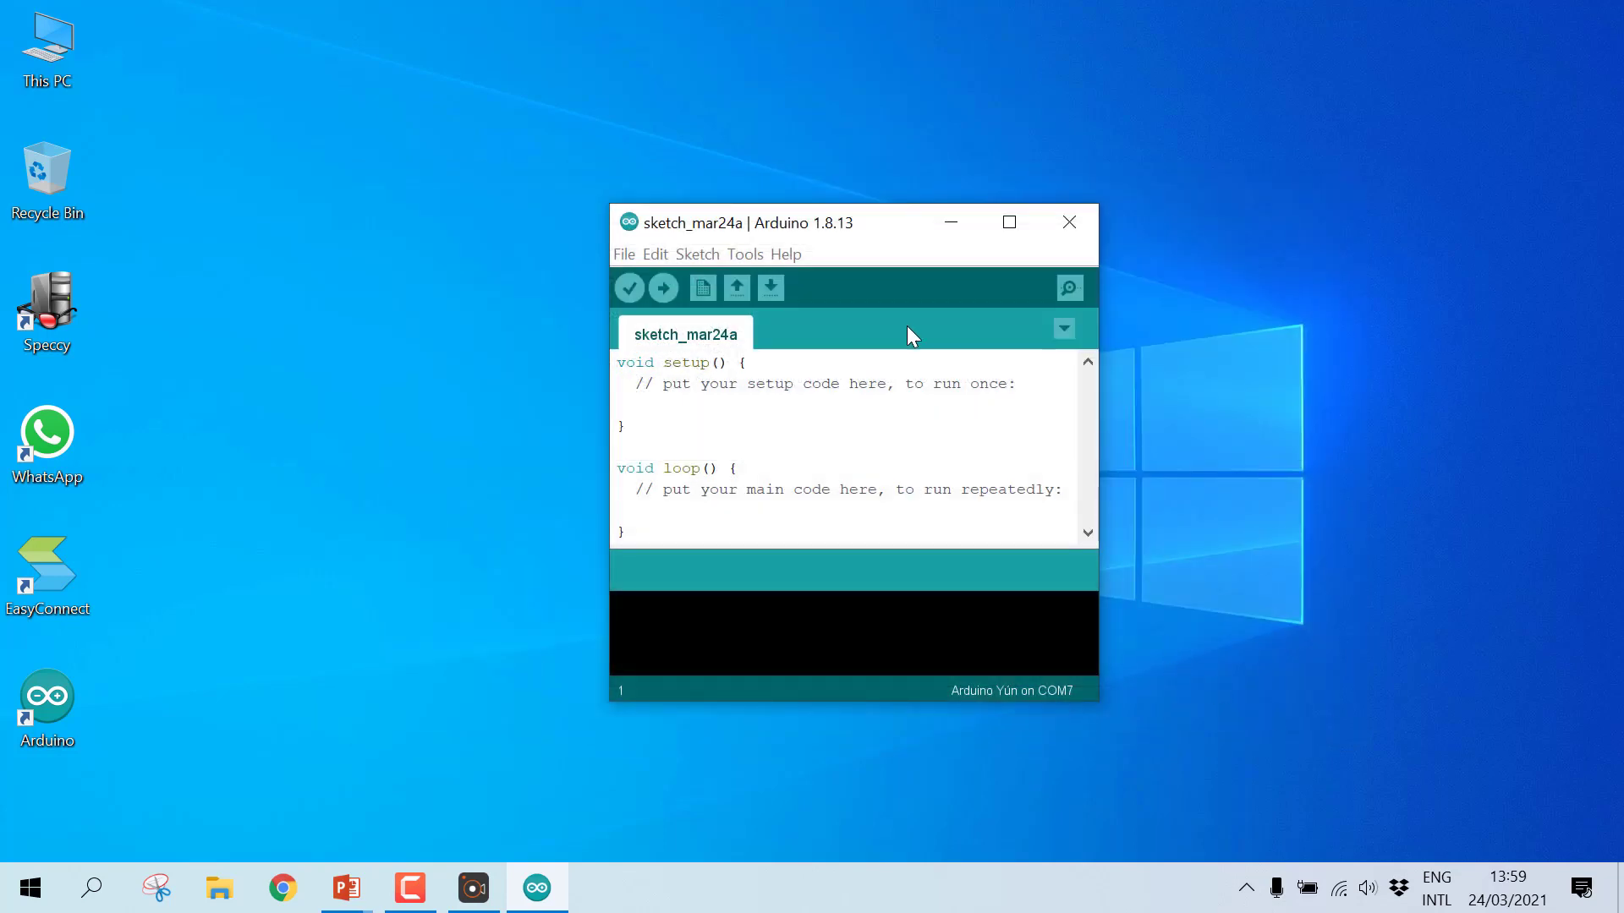
Step: Check the board selection list for the ESP8266 Boards (2.7.4) group and its available modules
left_click(743, 255)
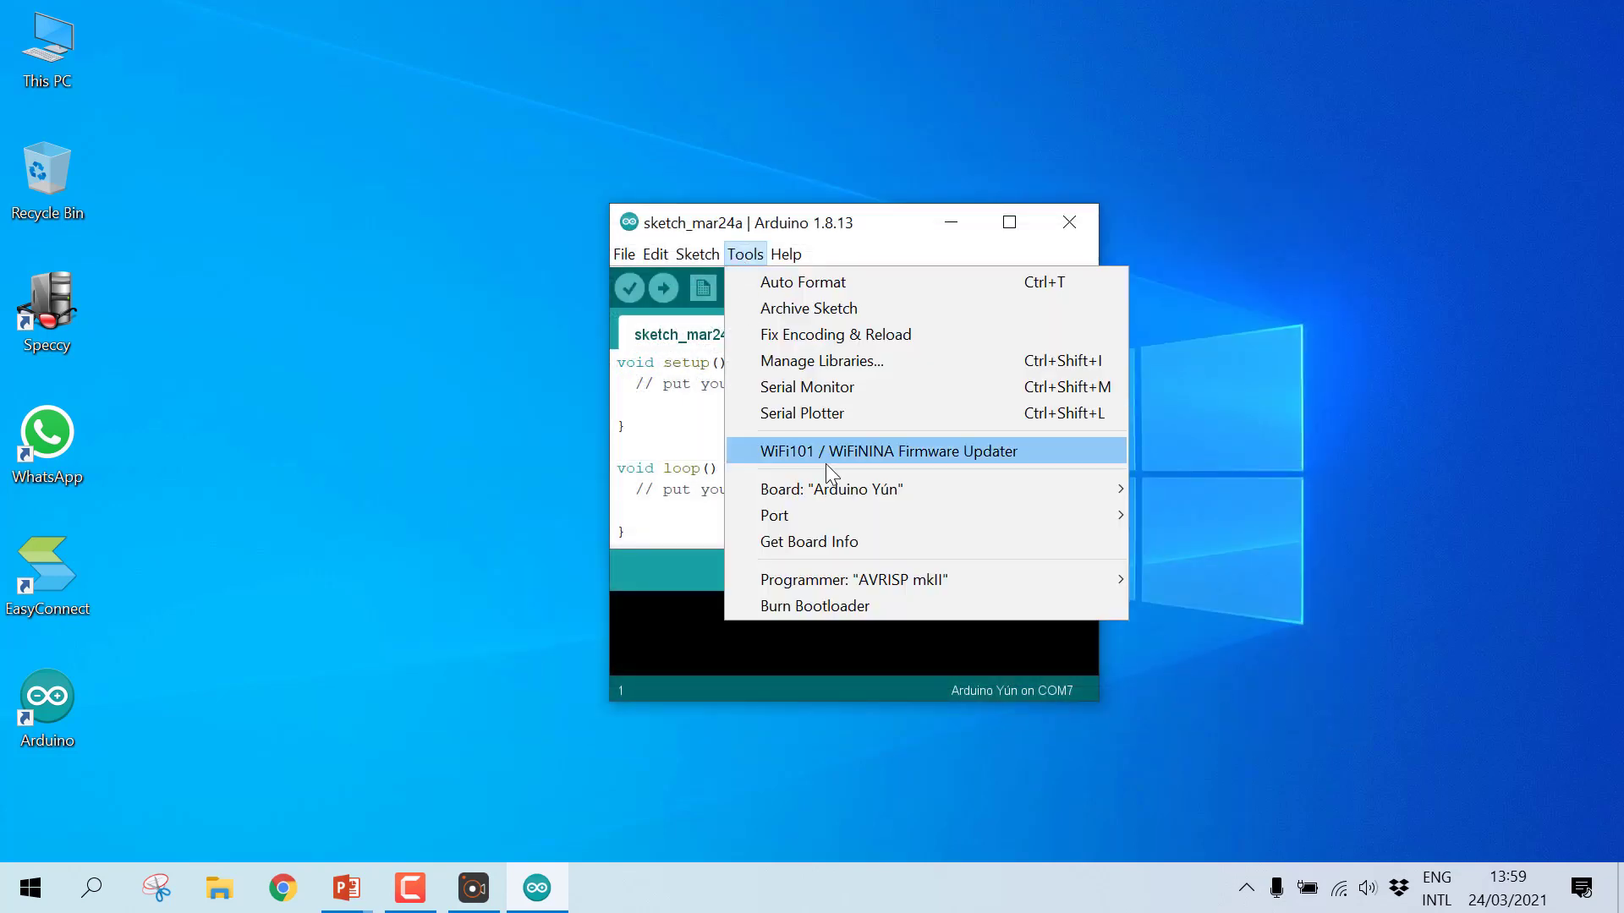
mouse_move(841, 493)
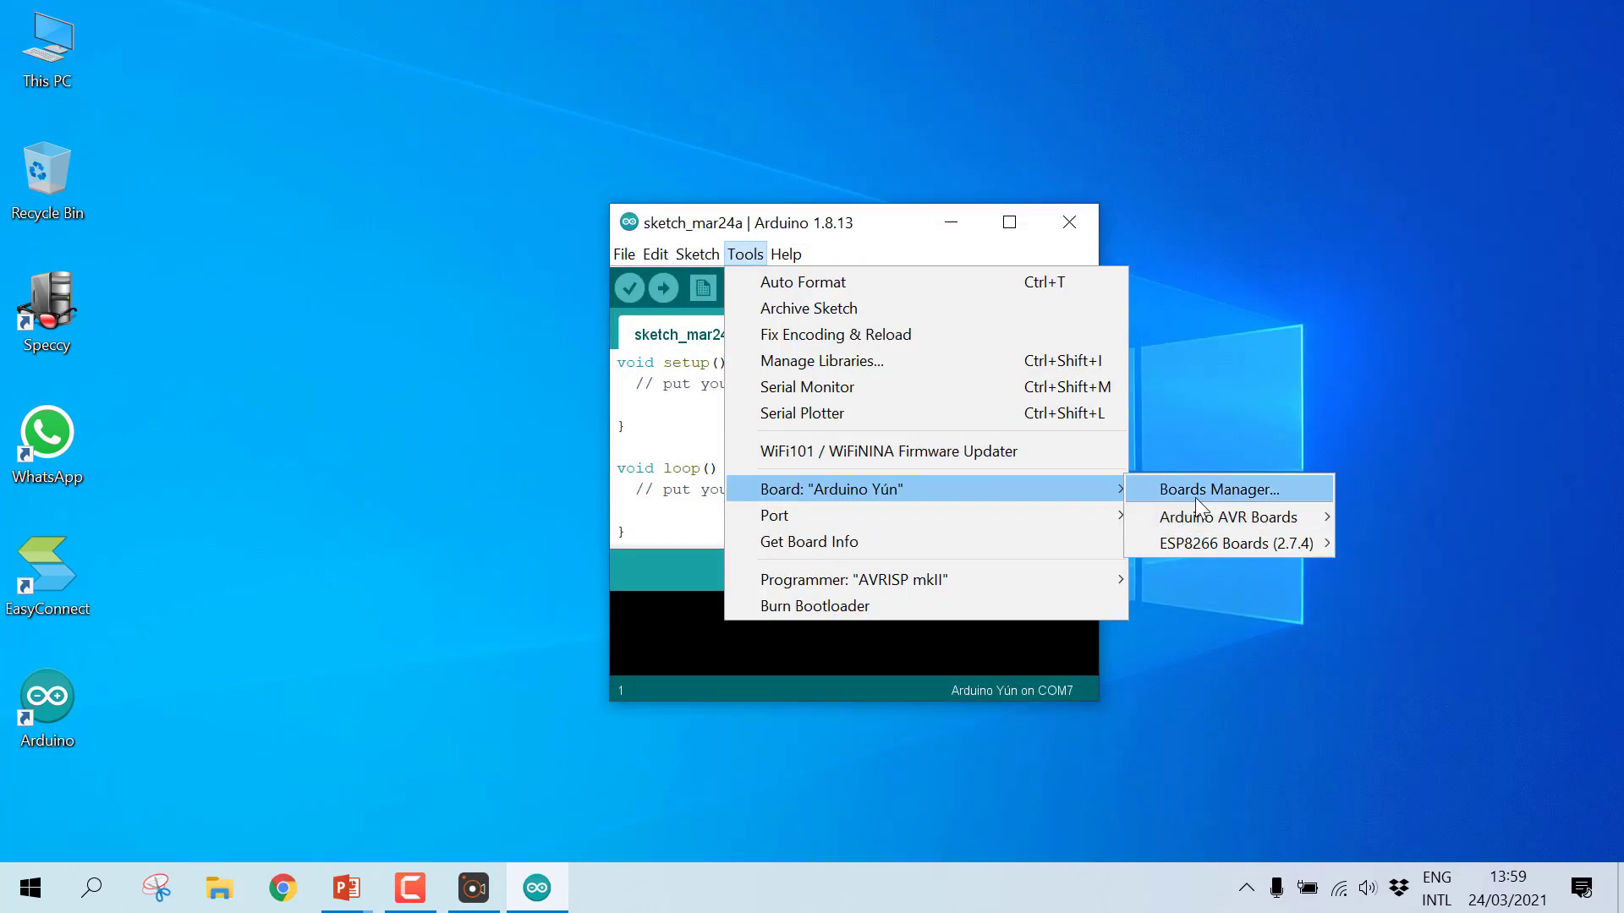
mouse_move(1207, 545)
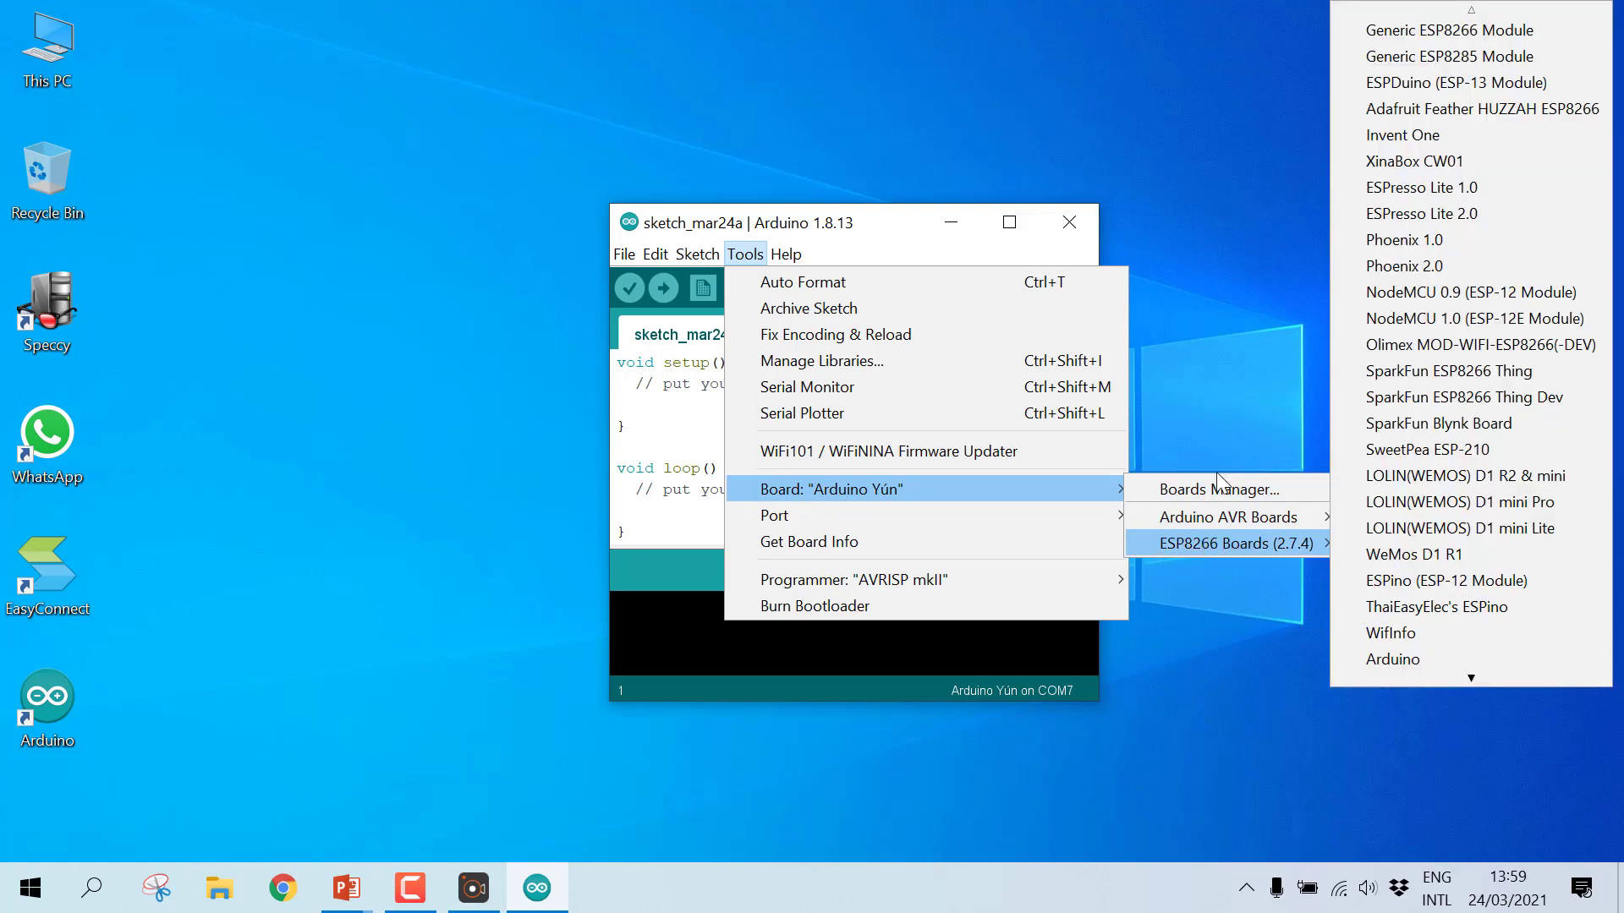
left_click(1208, 428)
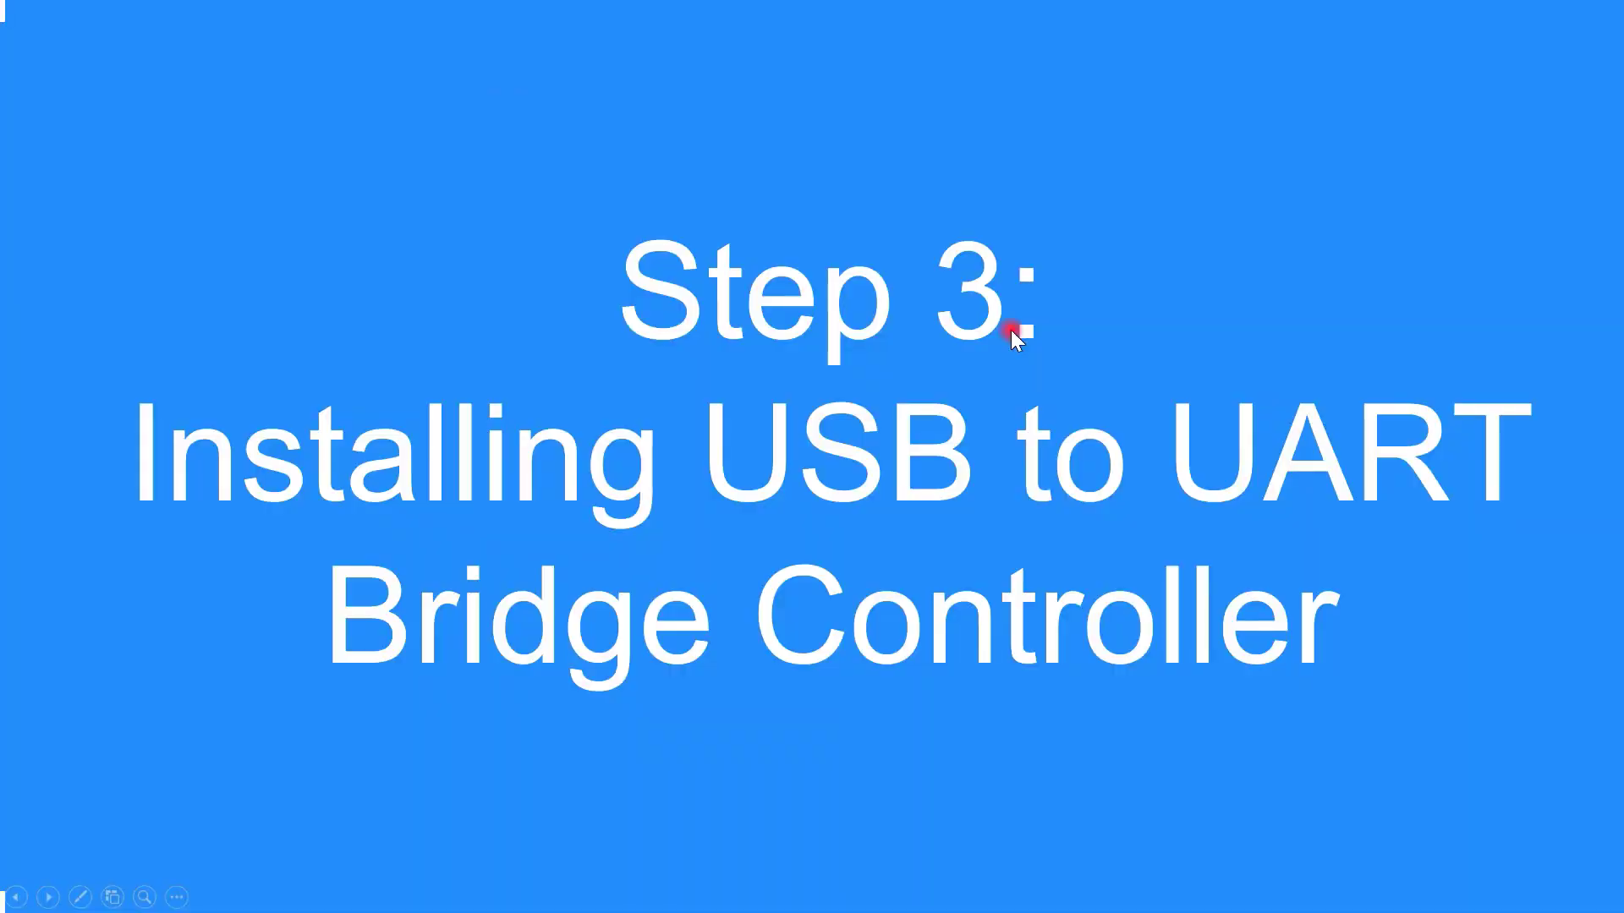
left_click(1012, 330)
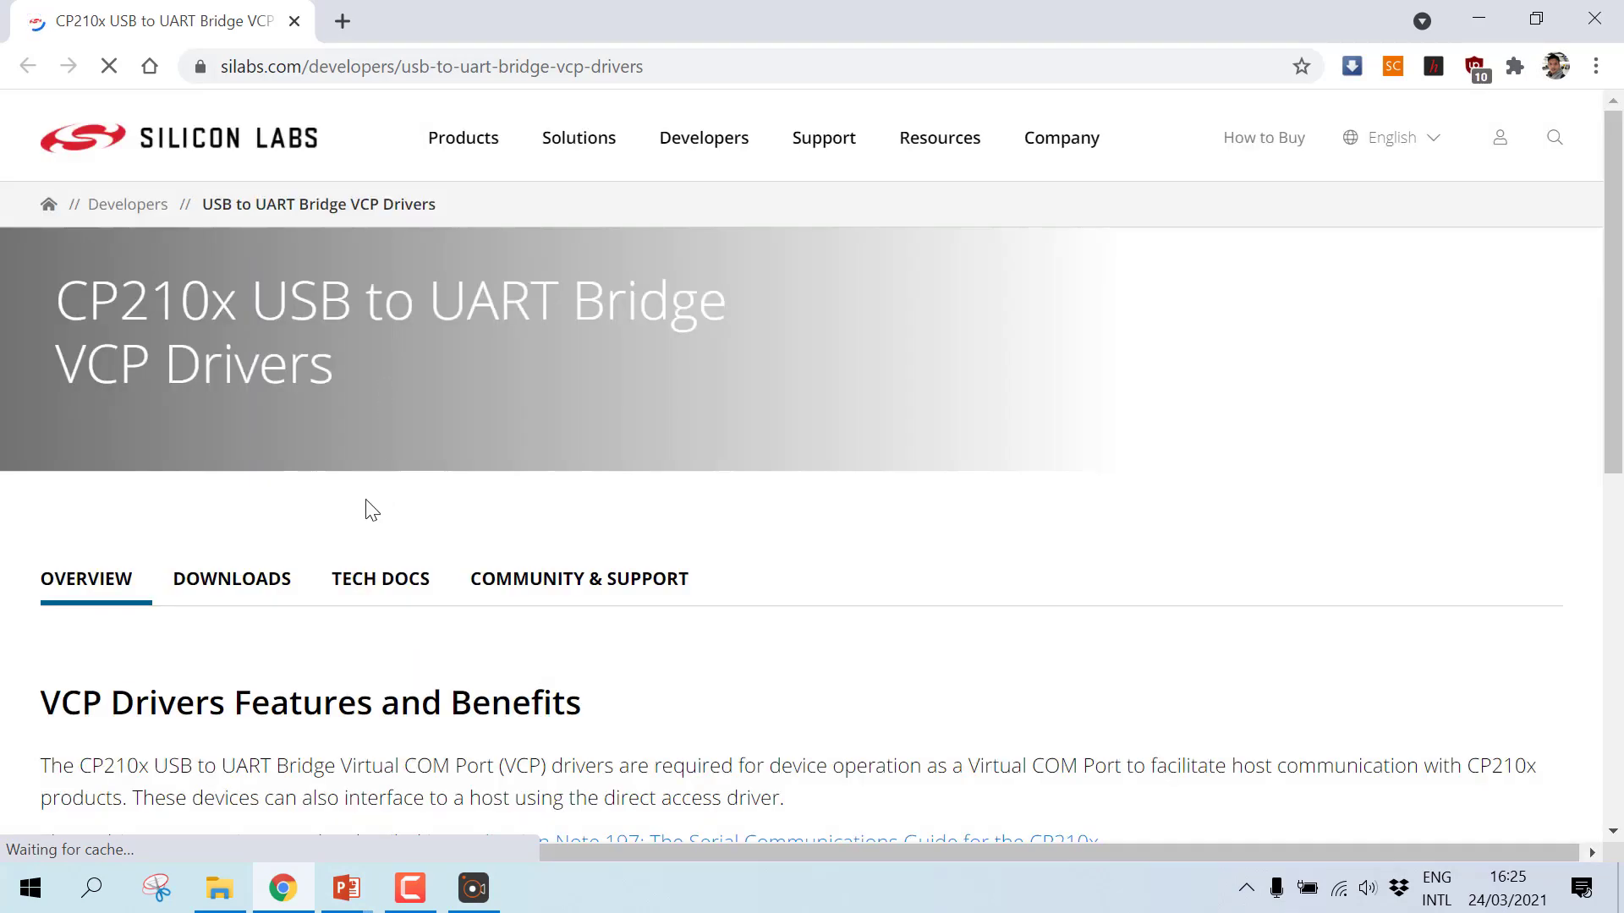
Step: Download the CP210x Universal Windows Driver v10.1.10 from the Silicon Labs VCP drivers page
scroll(282, 584, "down", 1)
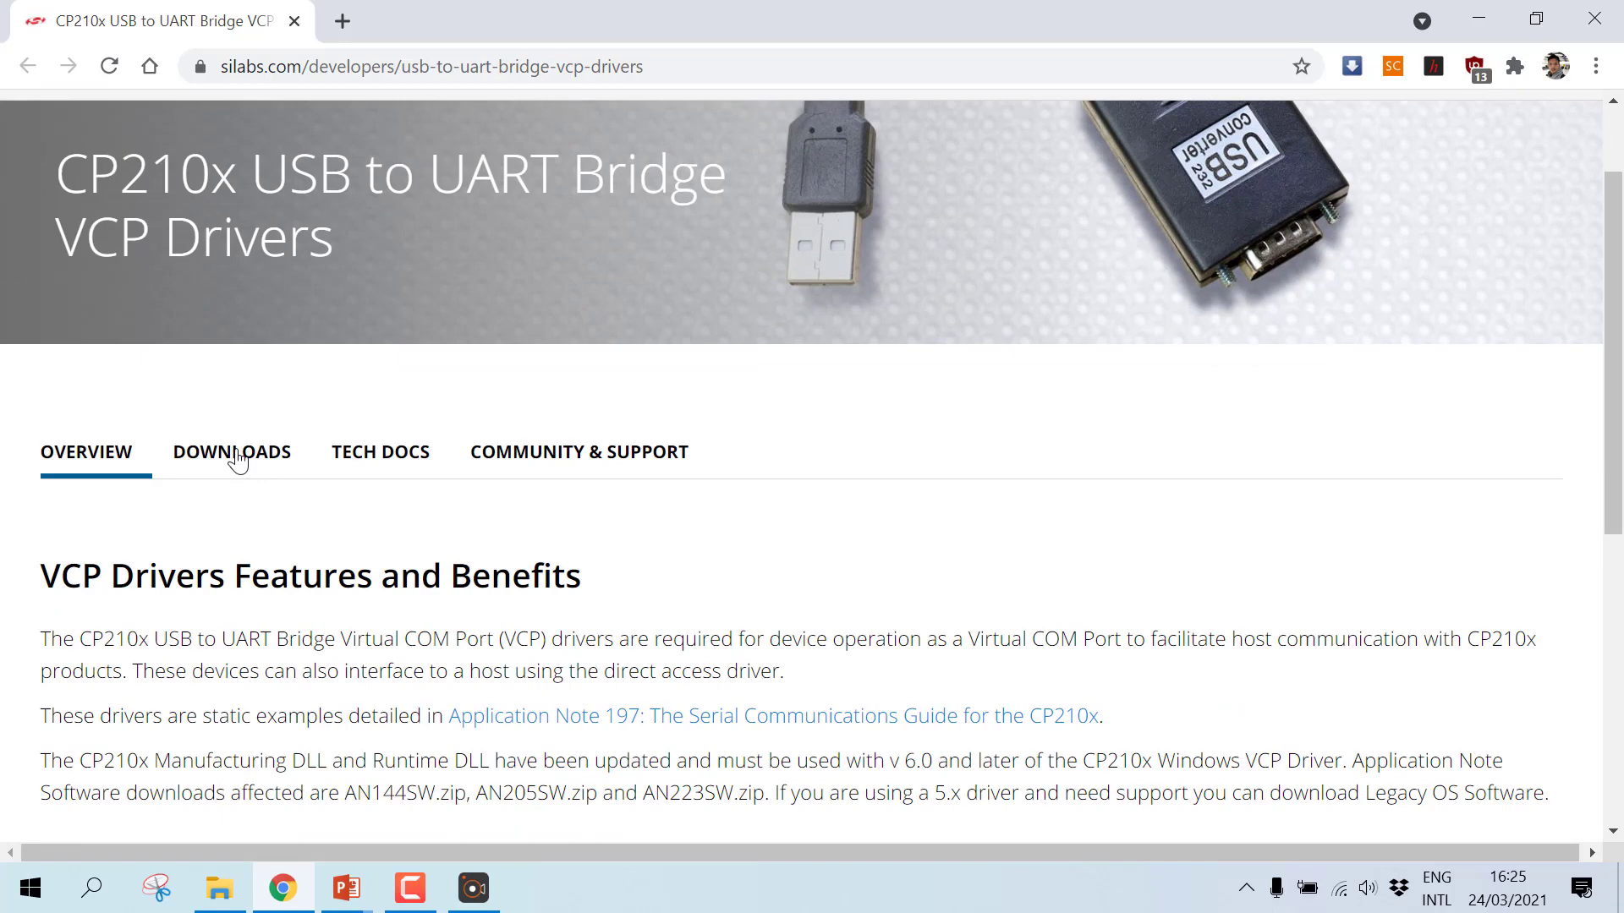
left_click(233, 453)
scroll(529, 500, "down", 4)
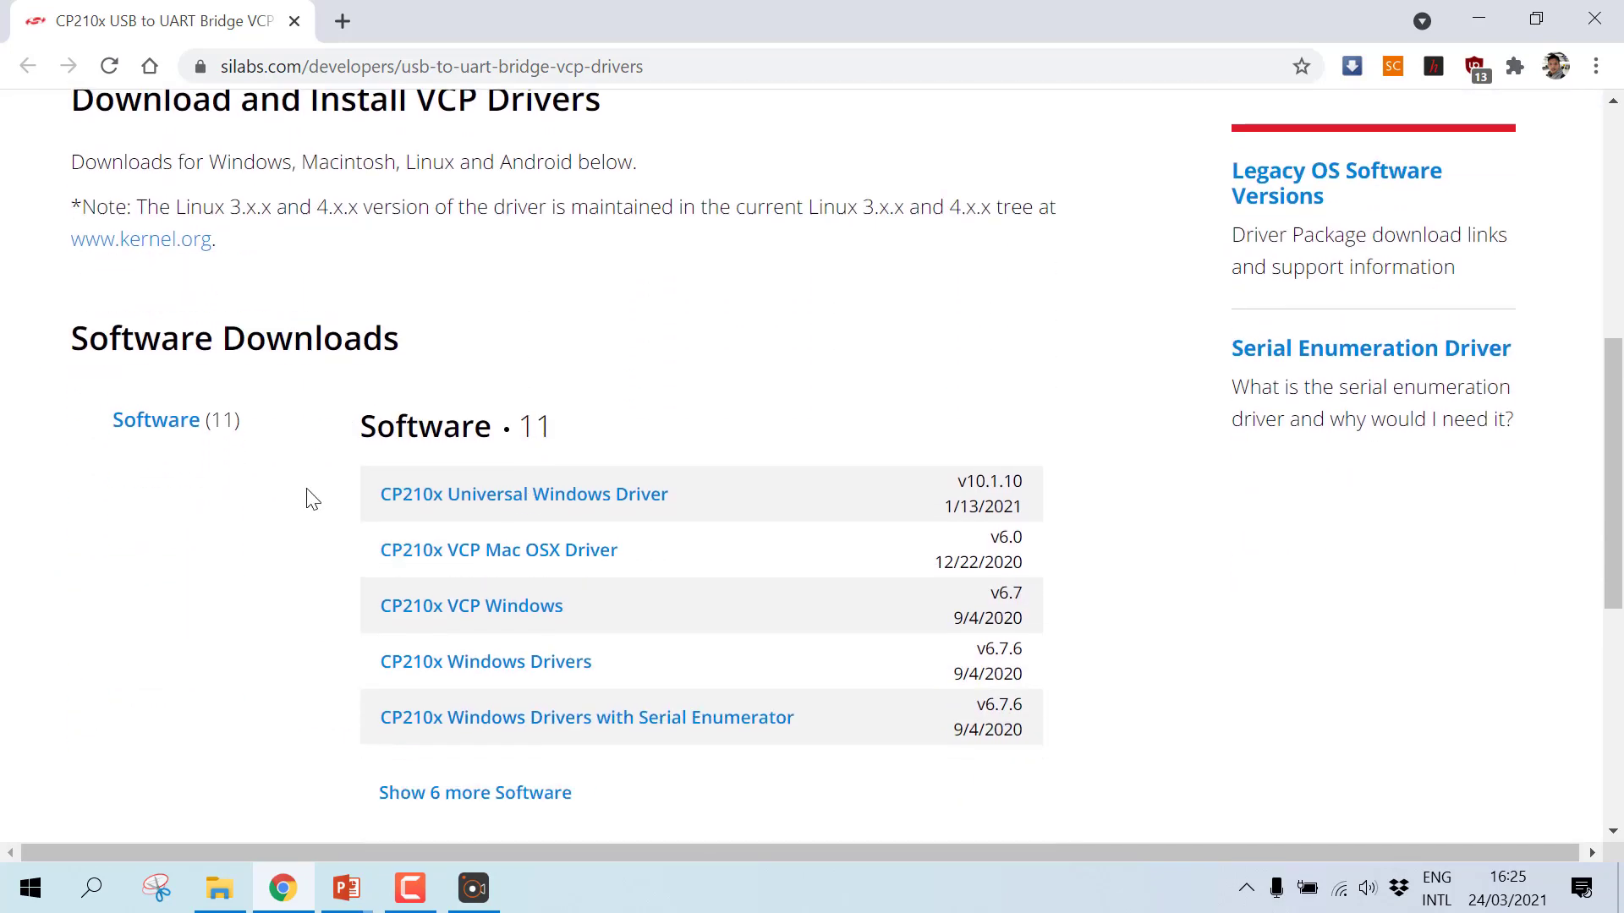
left_click(618, 502)
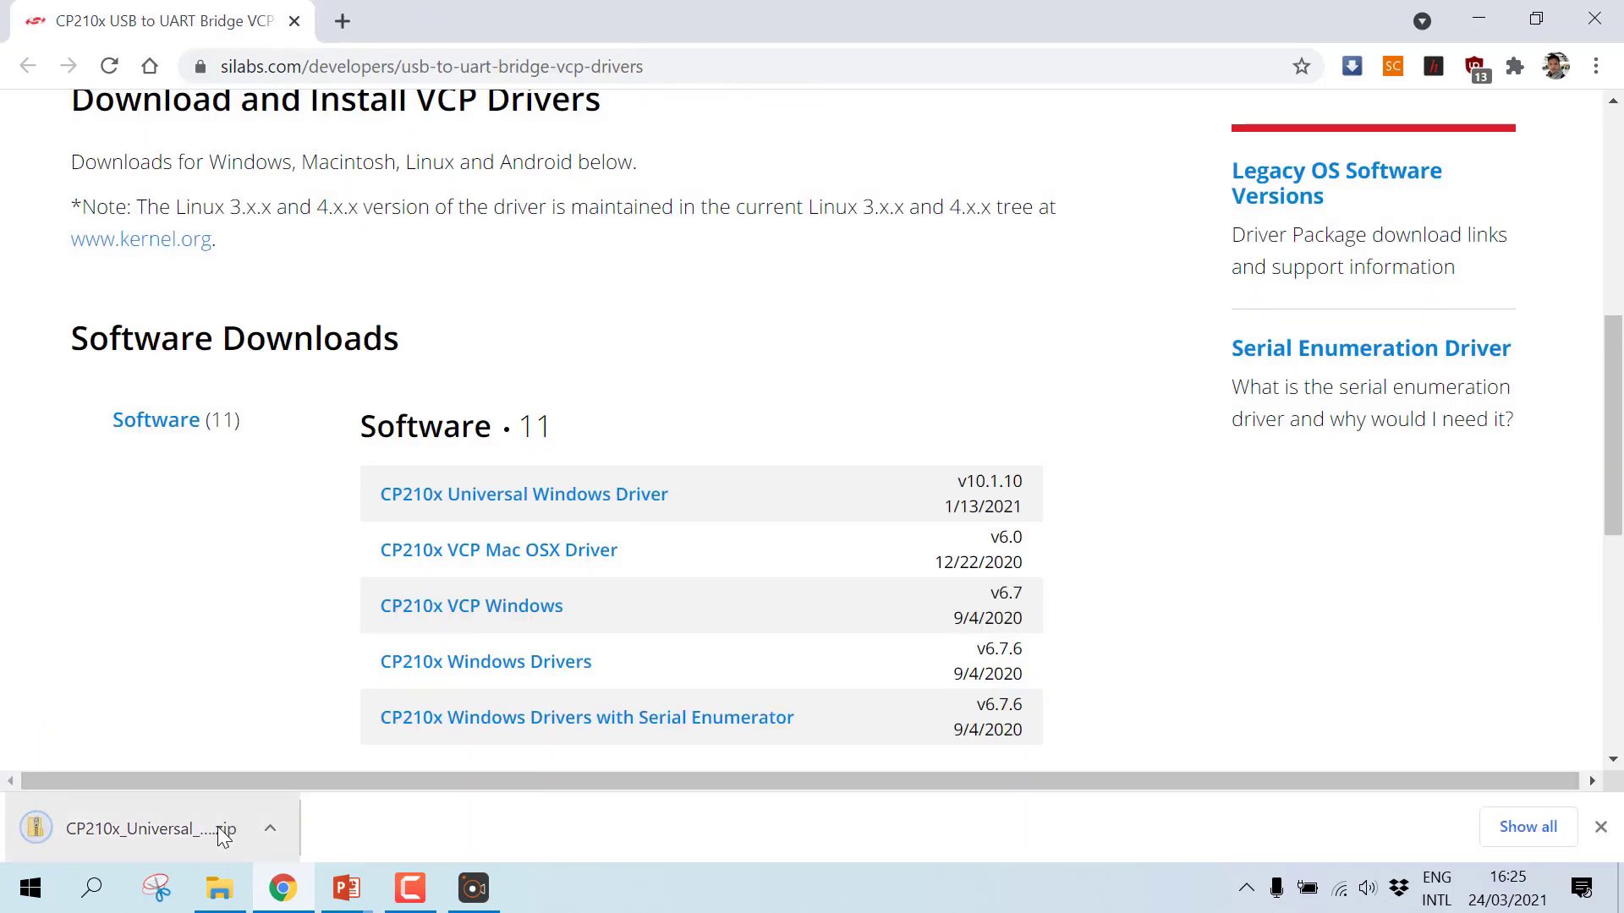
Step: Locate the downloaded CP210x_Universal_Windows_Driver archive and extract it into its own folder in Downloads
right_click(217, 827)
left_click(276, 768)
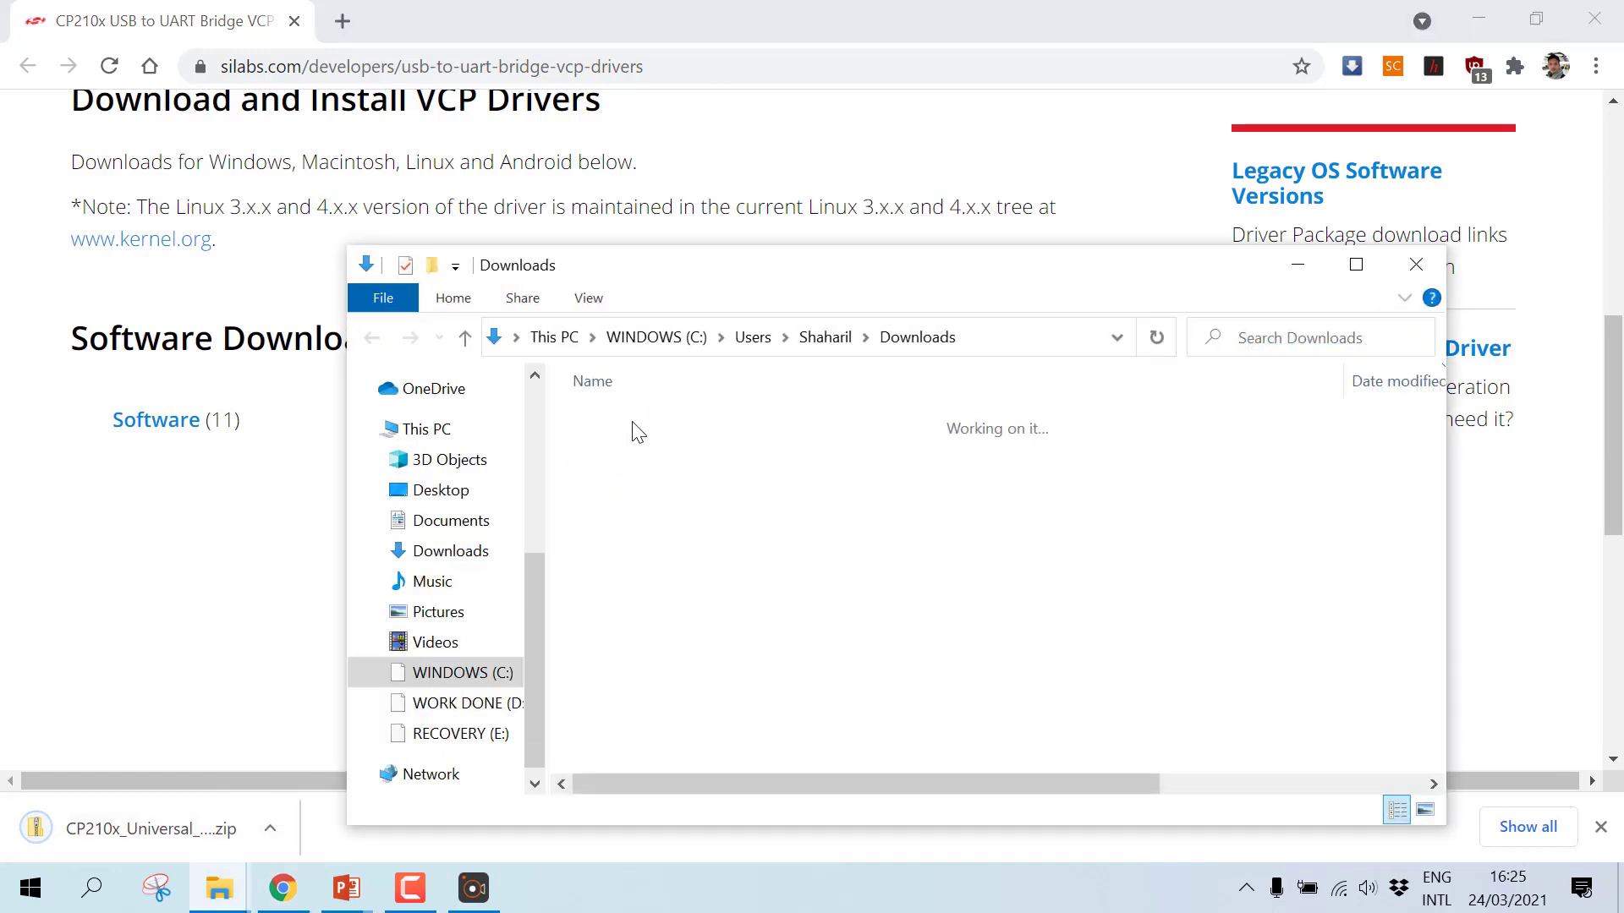
right_click(636, 453)
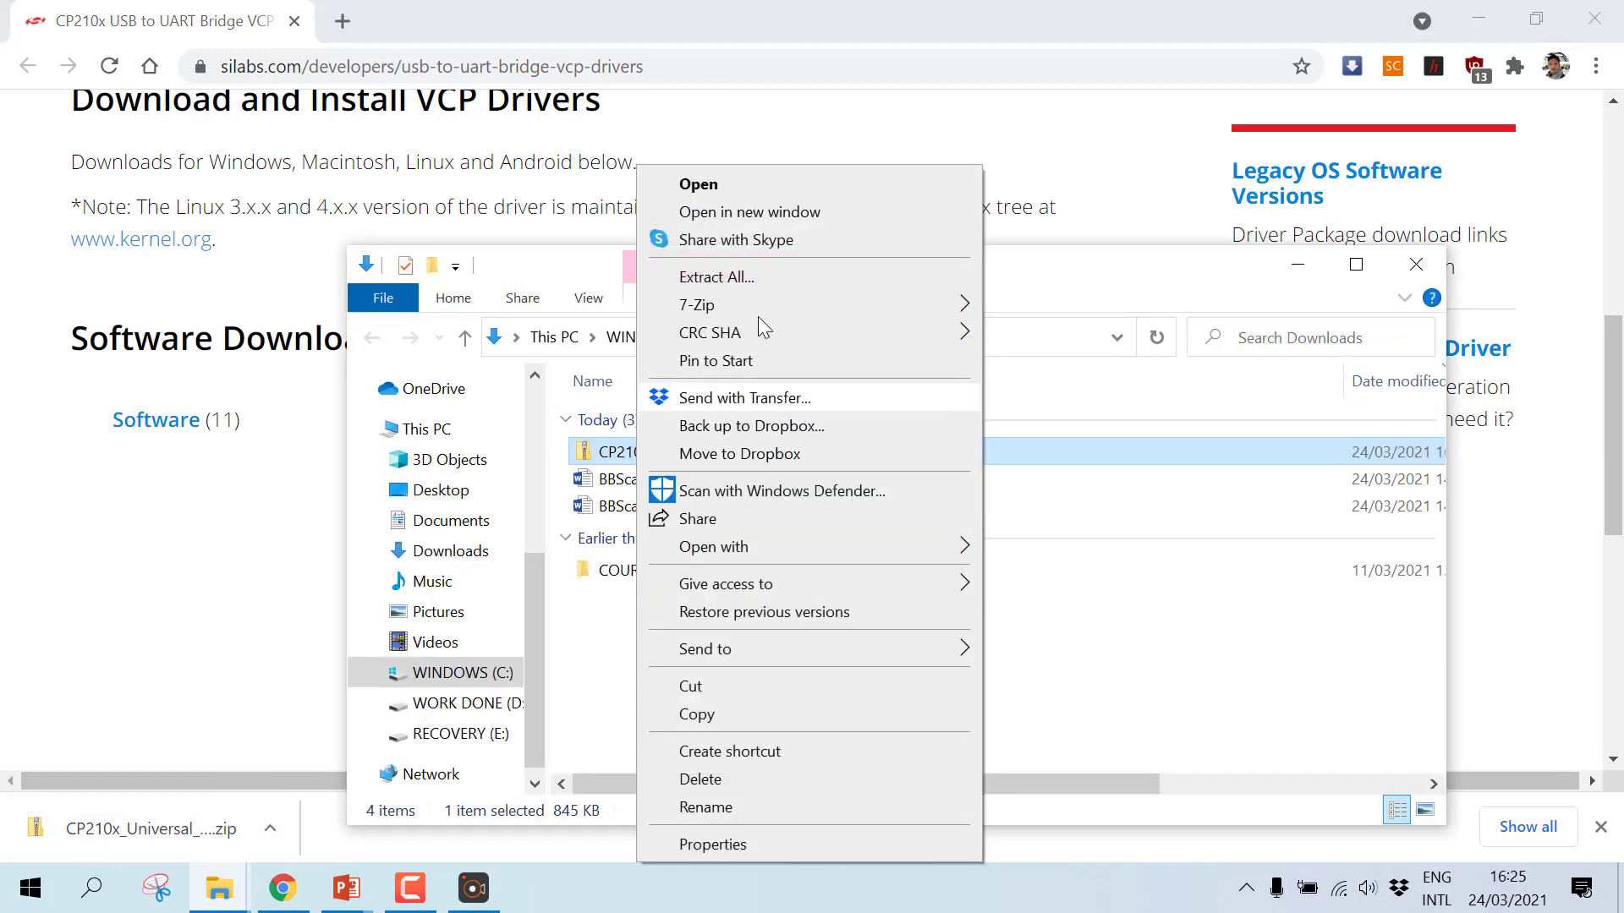
left_click(765, 279)
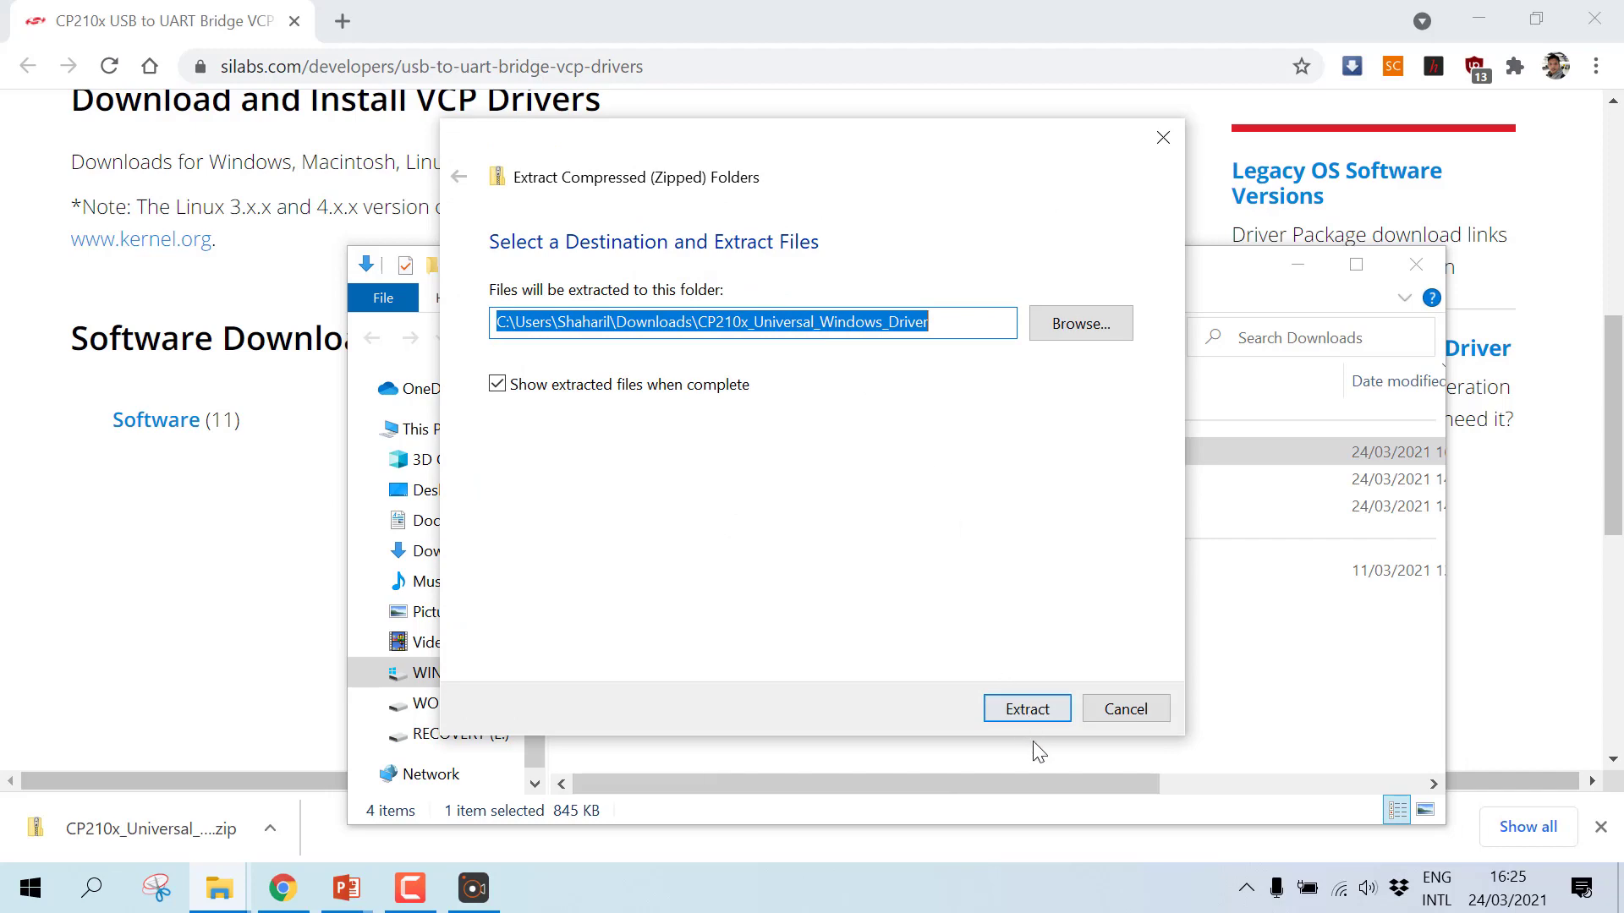
left_click(1038, 712)
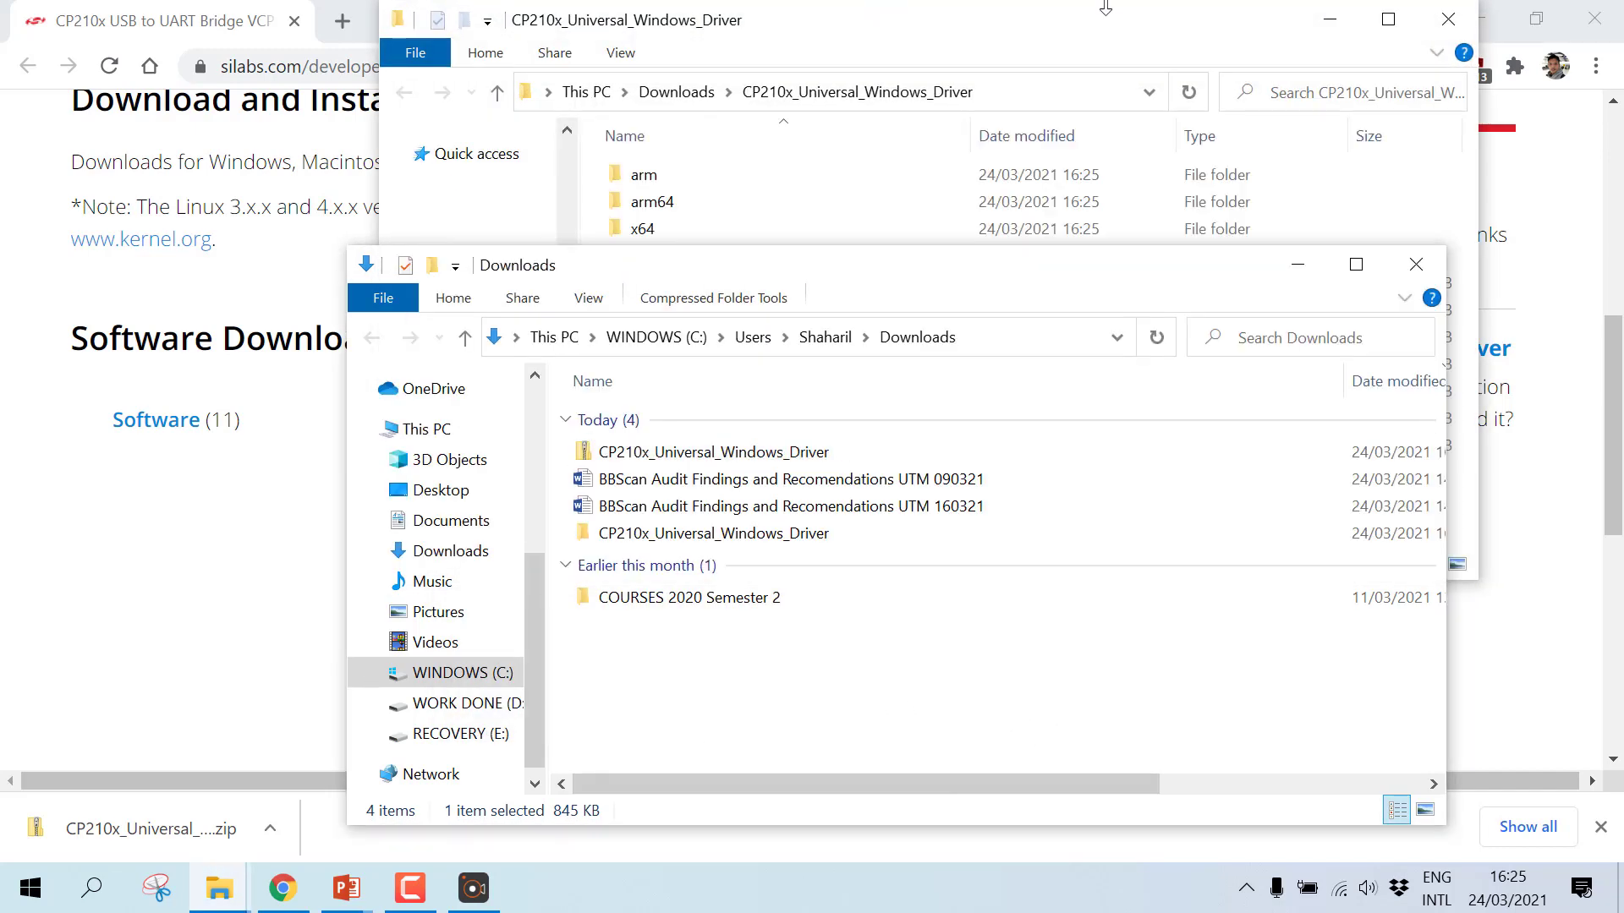
Step: Run CP210xVCPInstaller_x64 from the extracted folder and complete the device driver installation wizard
left_click(1082, 49)
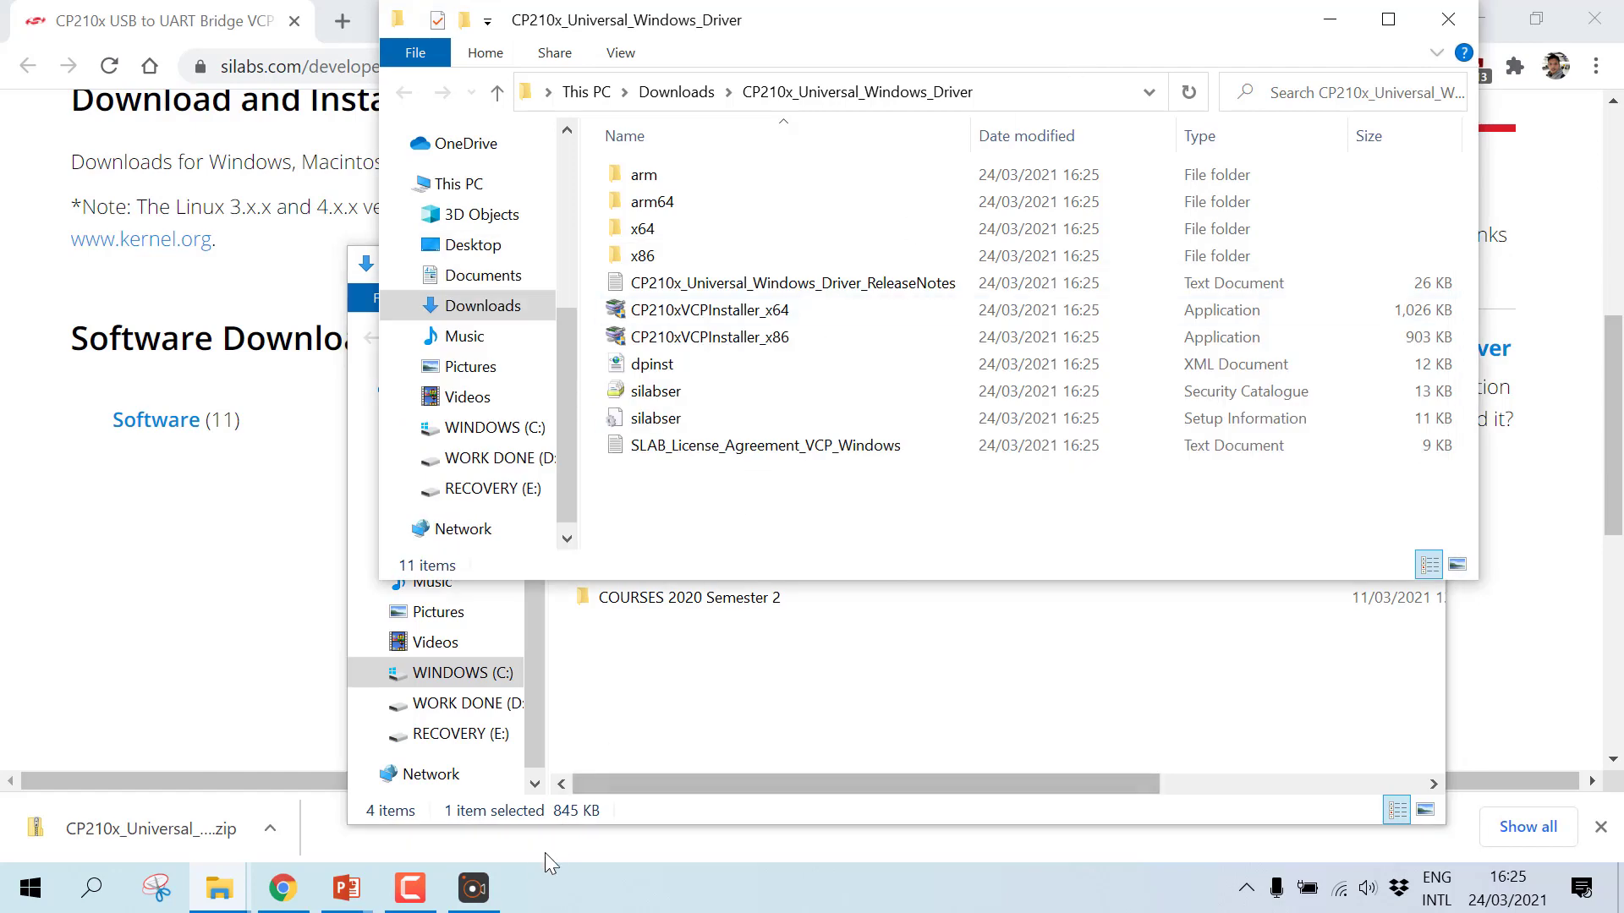
double_click(777, 311)
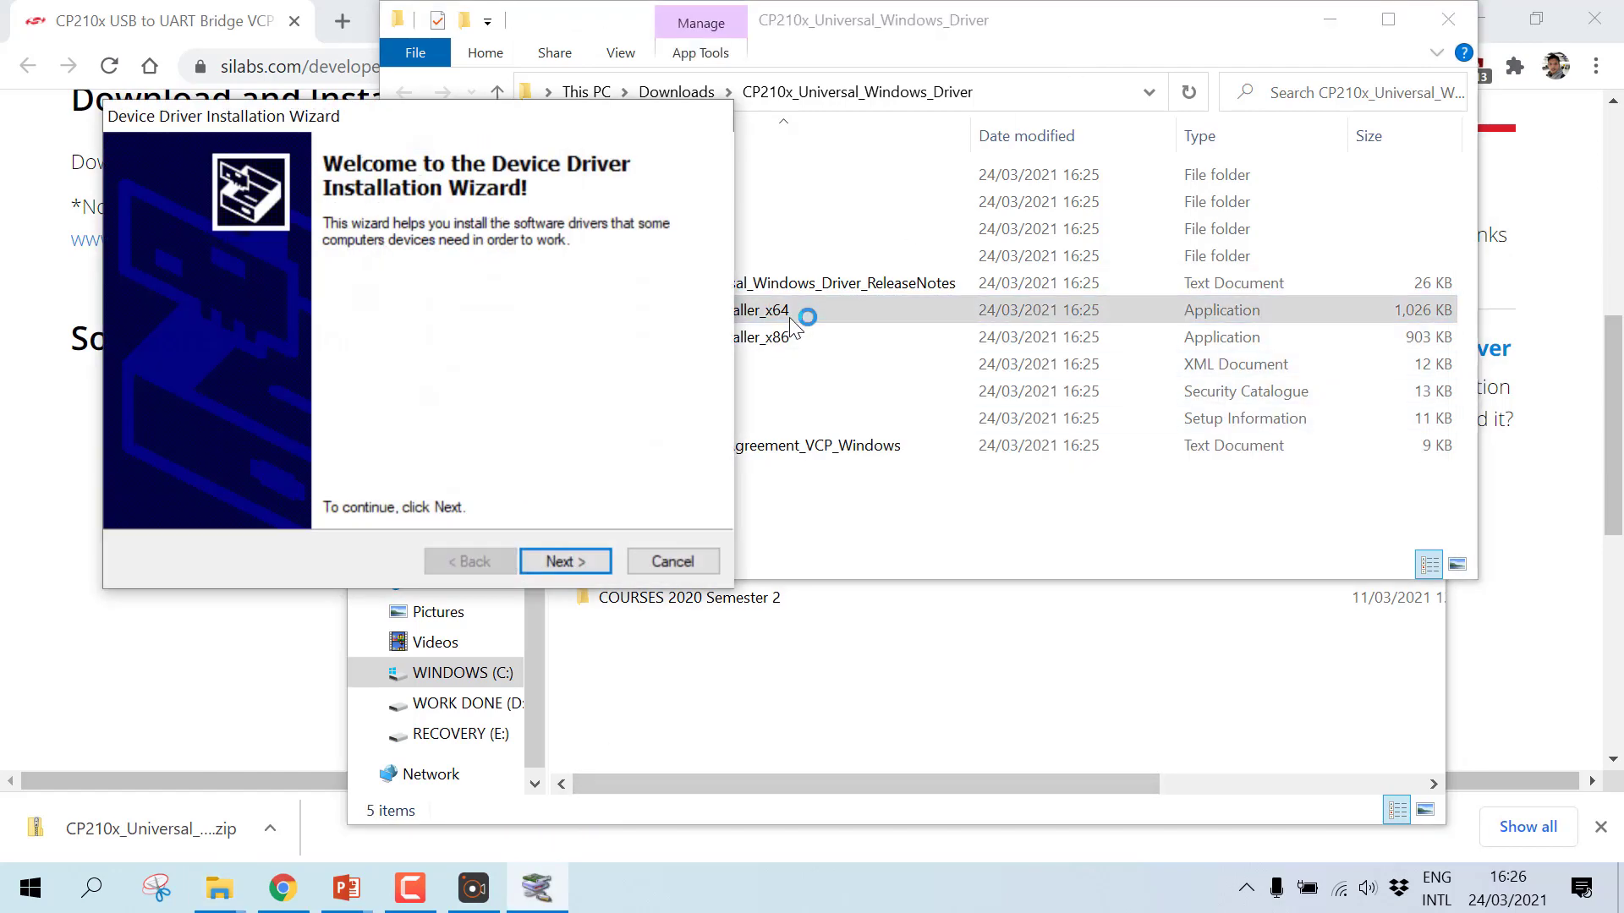
left_click(565, 562)
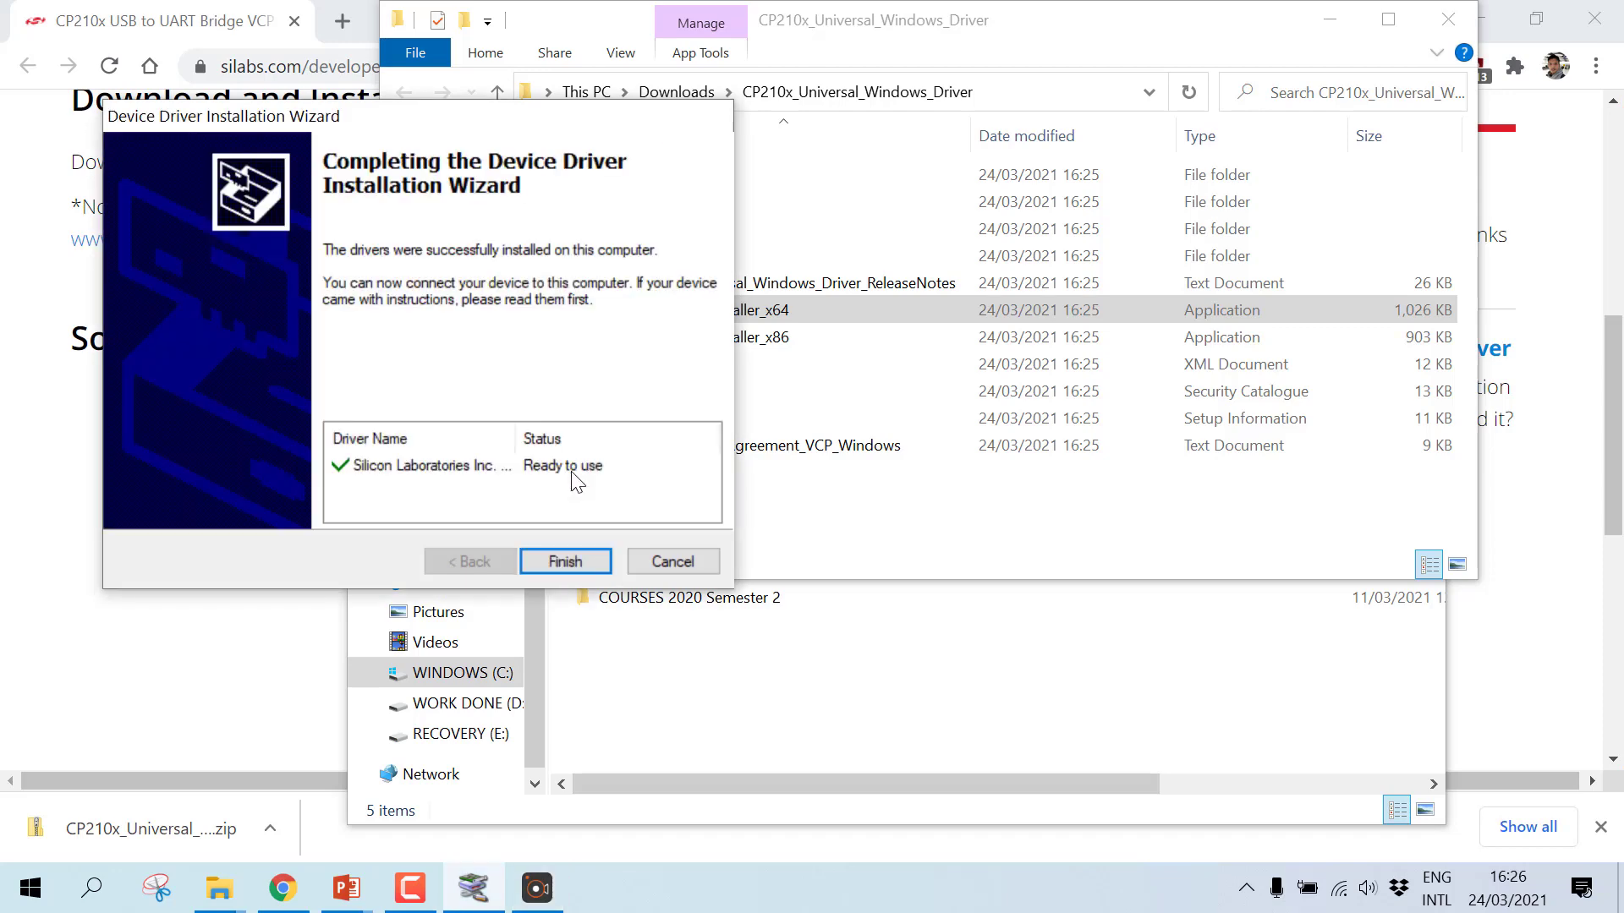
left_click(556, 562)
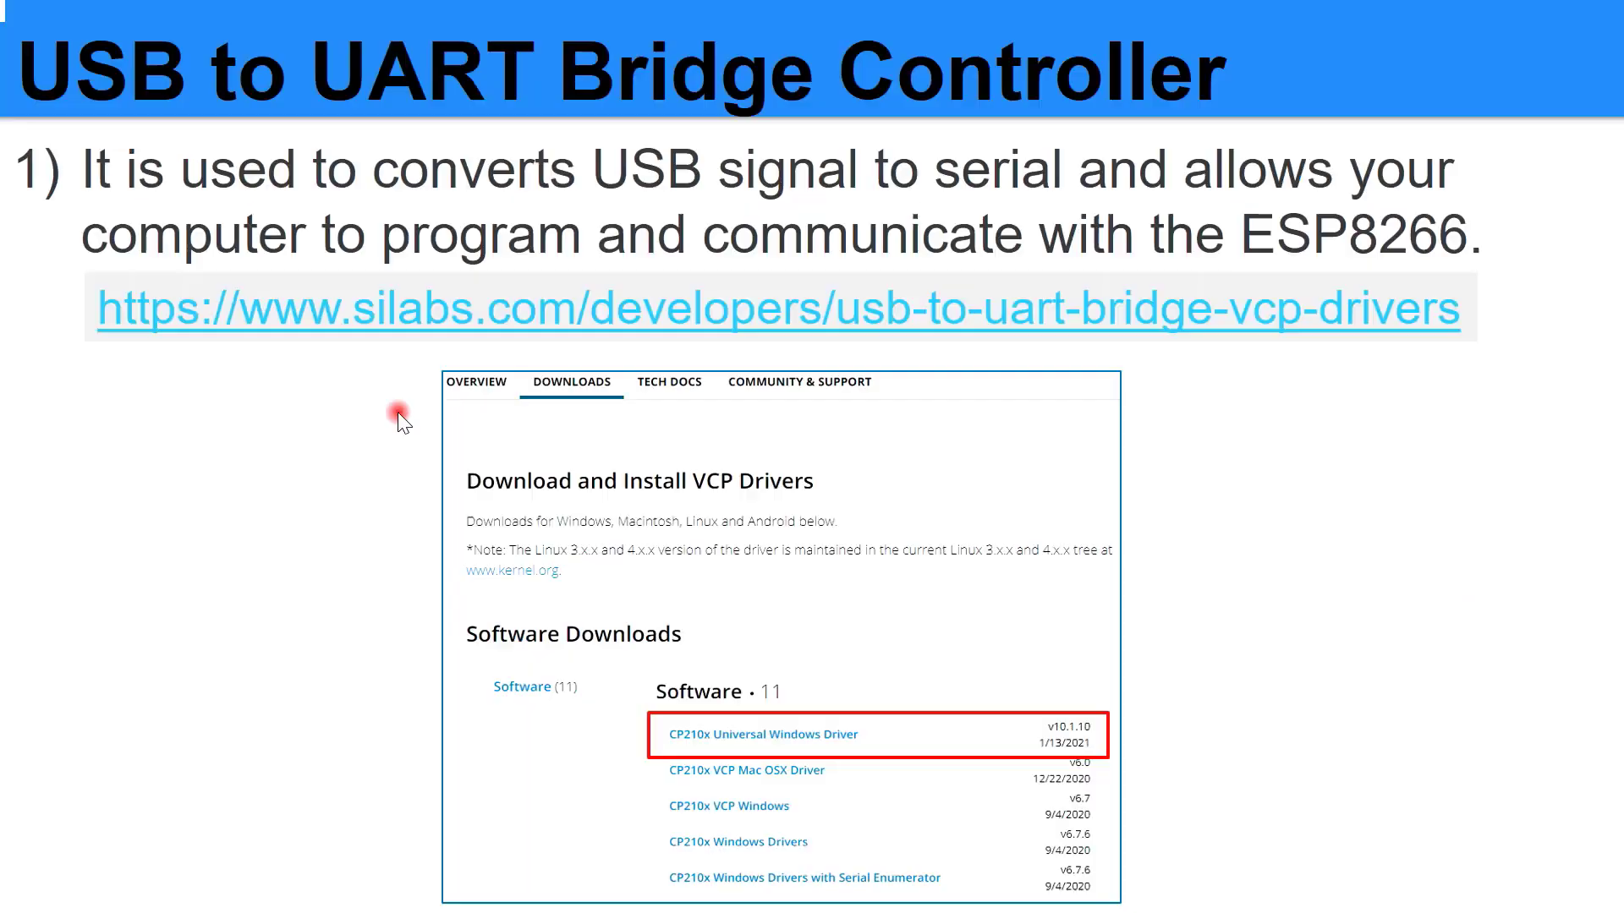
left_click(398, 413)
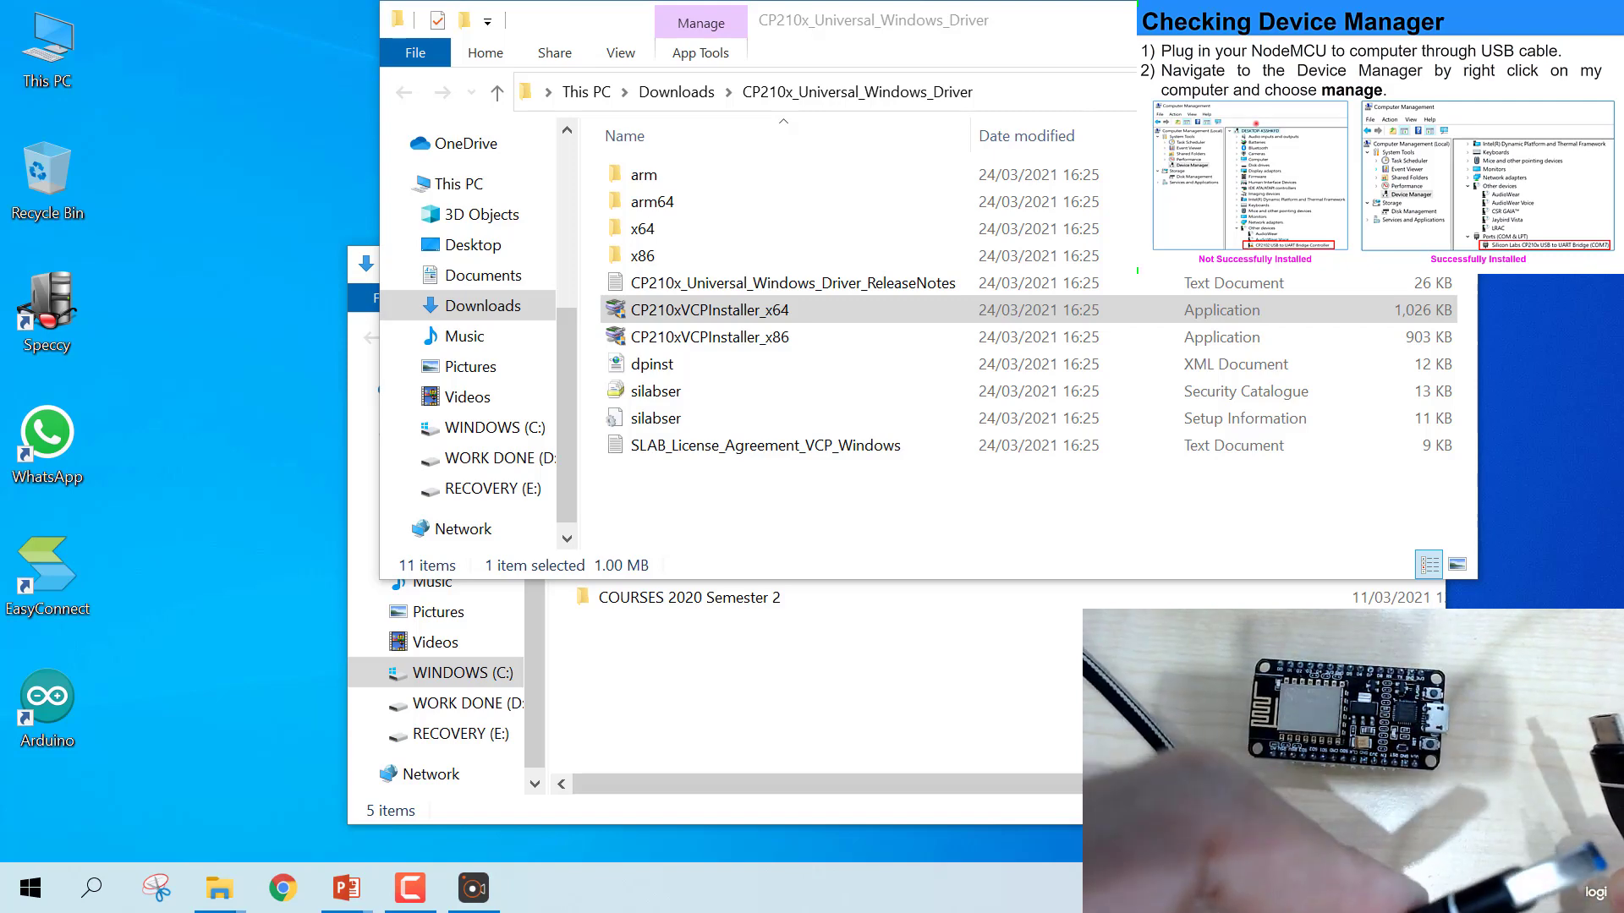
Step: Close both folder windows and check the Ports (COM & LPT) group in Device Manager through Computer Management
left_click(1457, 13)
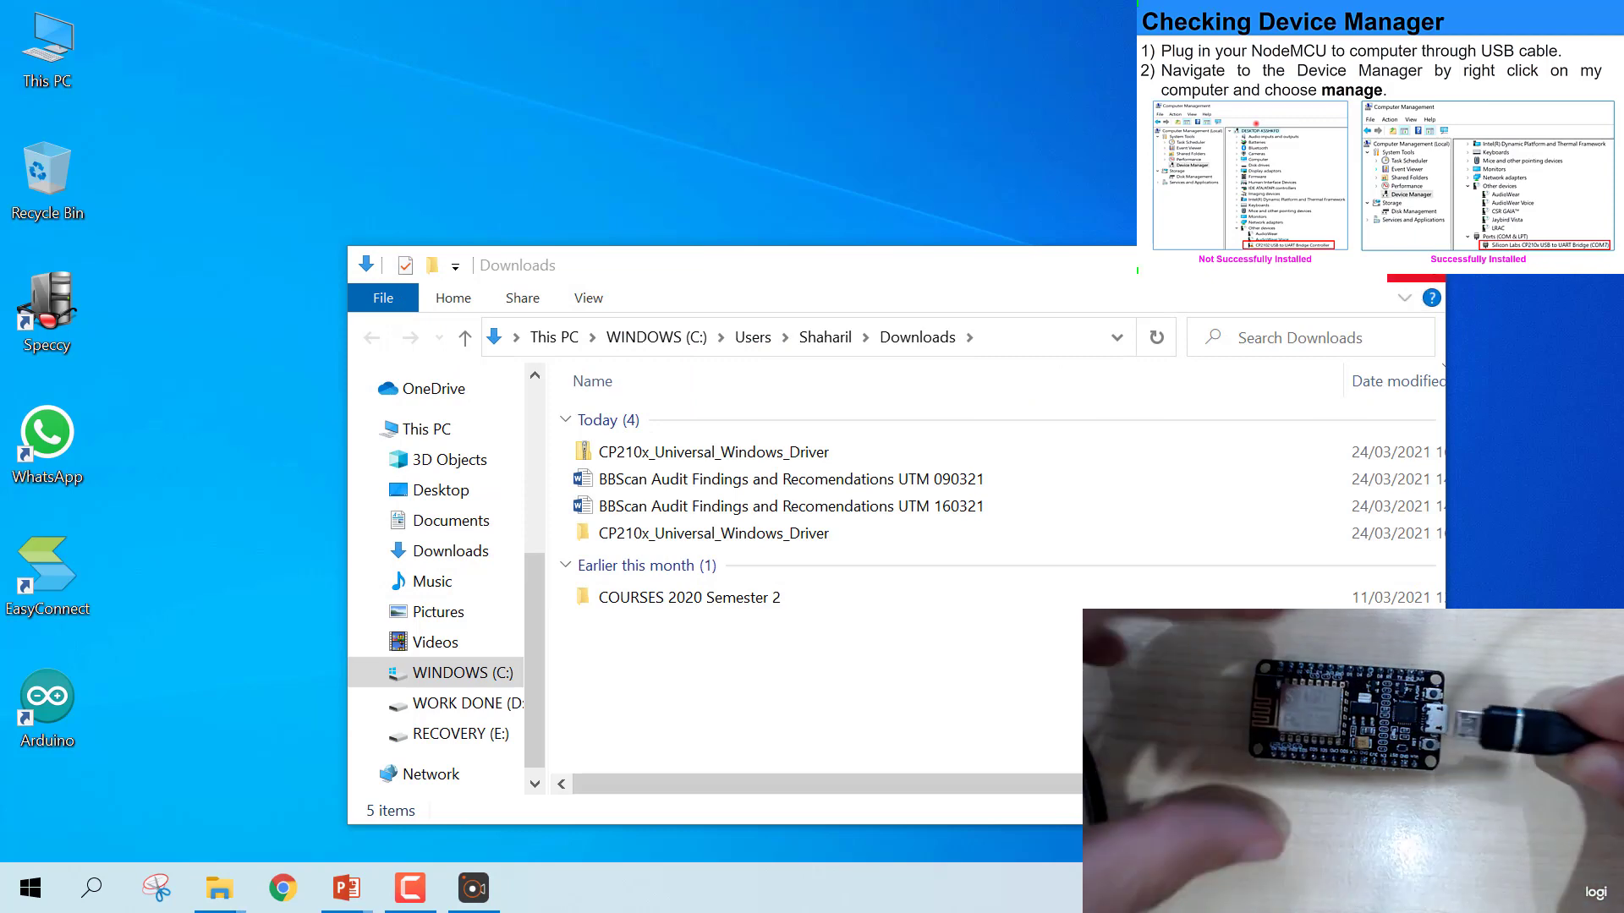
left_click(1426, 258)
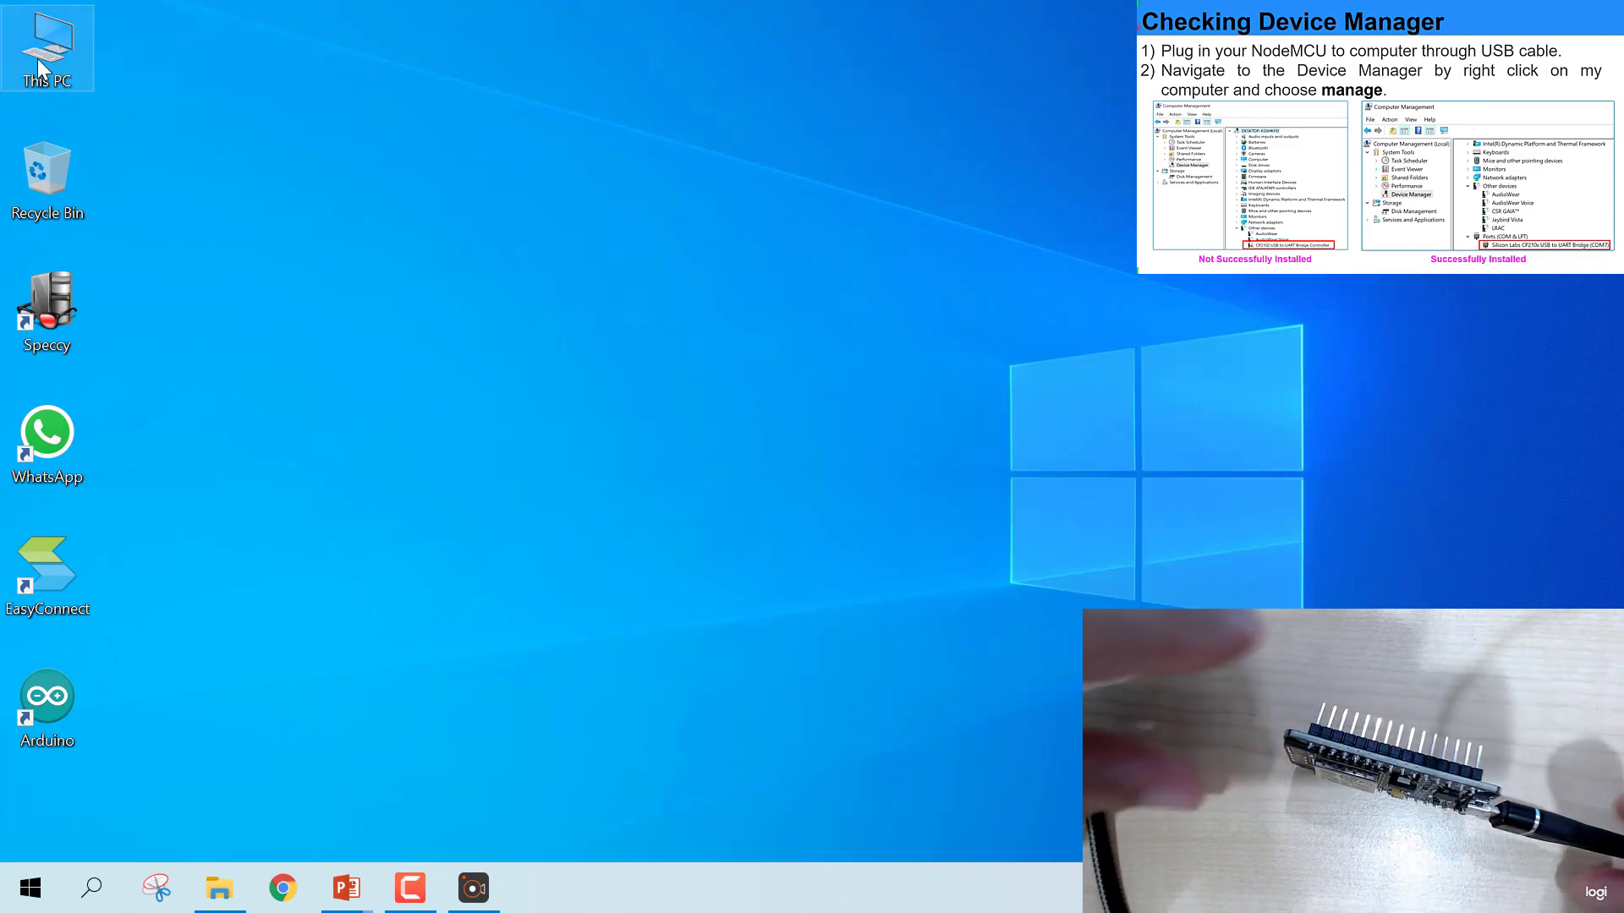
right_click(37, 59)
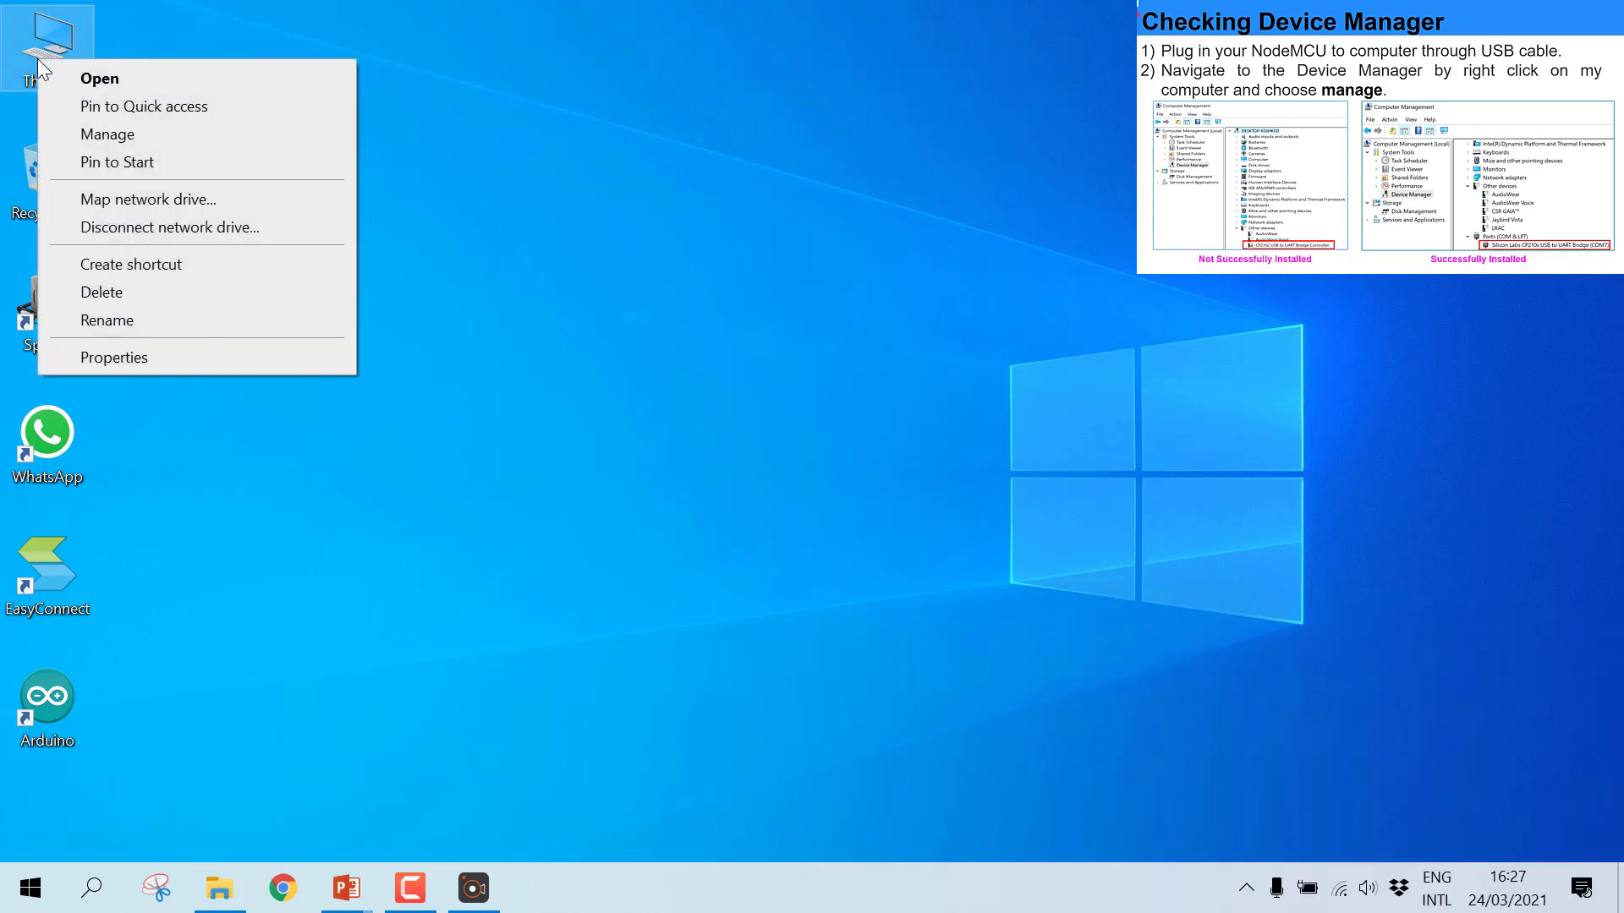
left_click(123, 135)
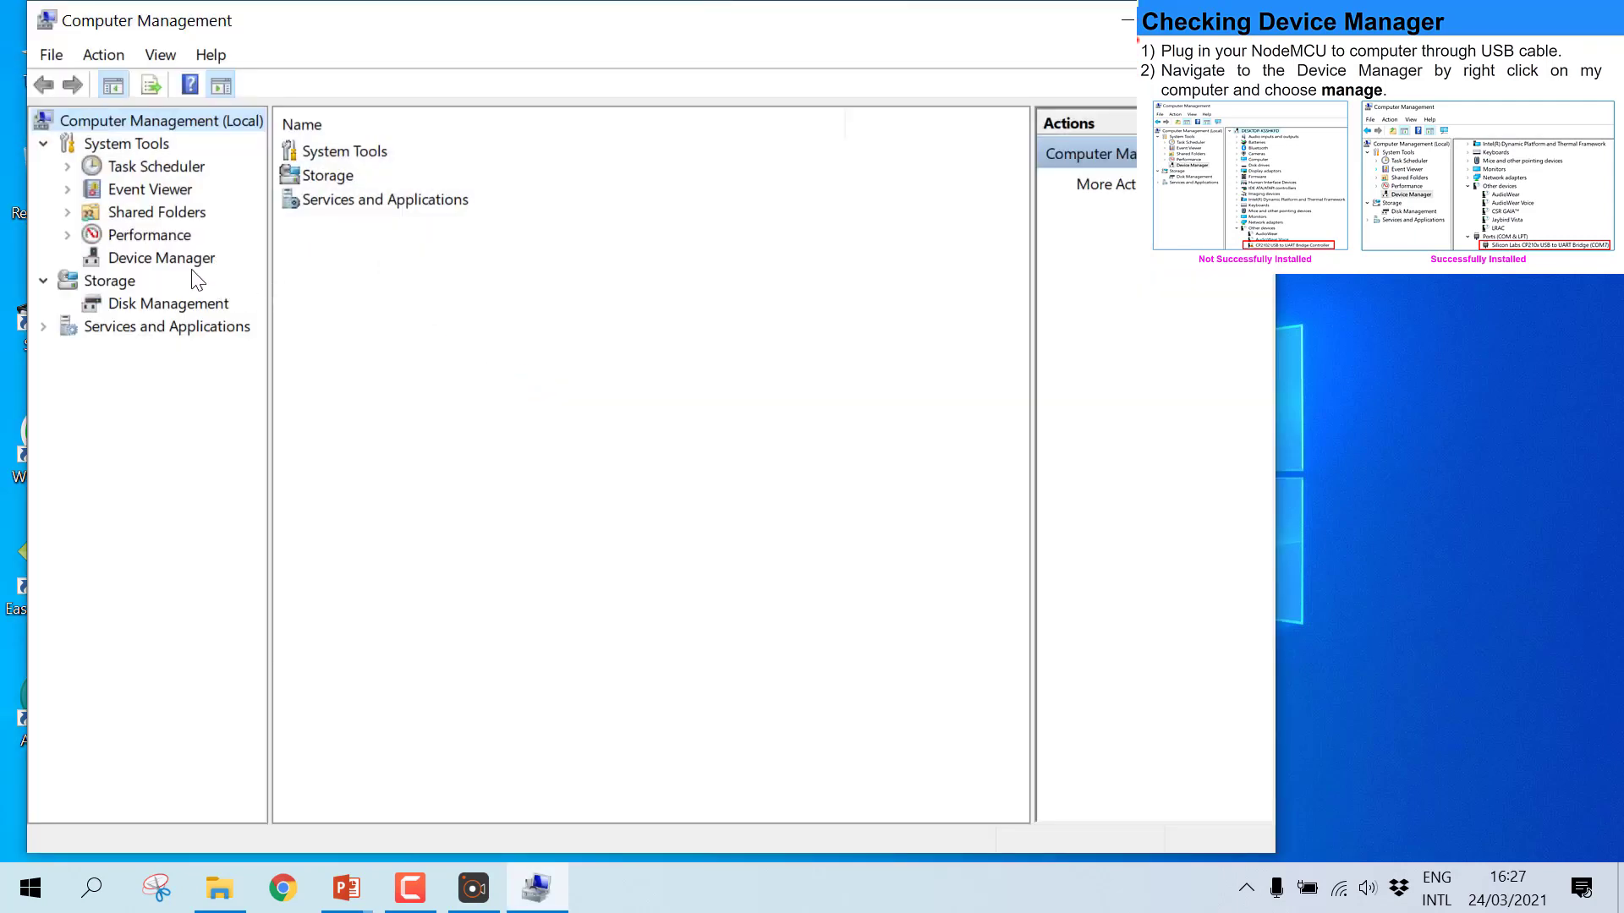
left_click(192, 259)
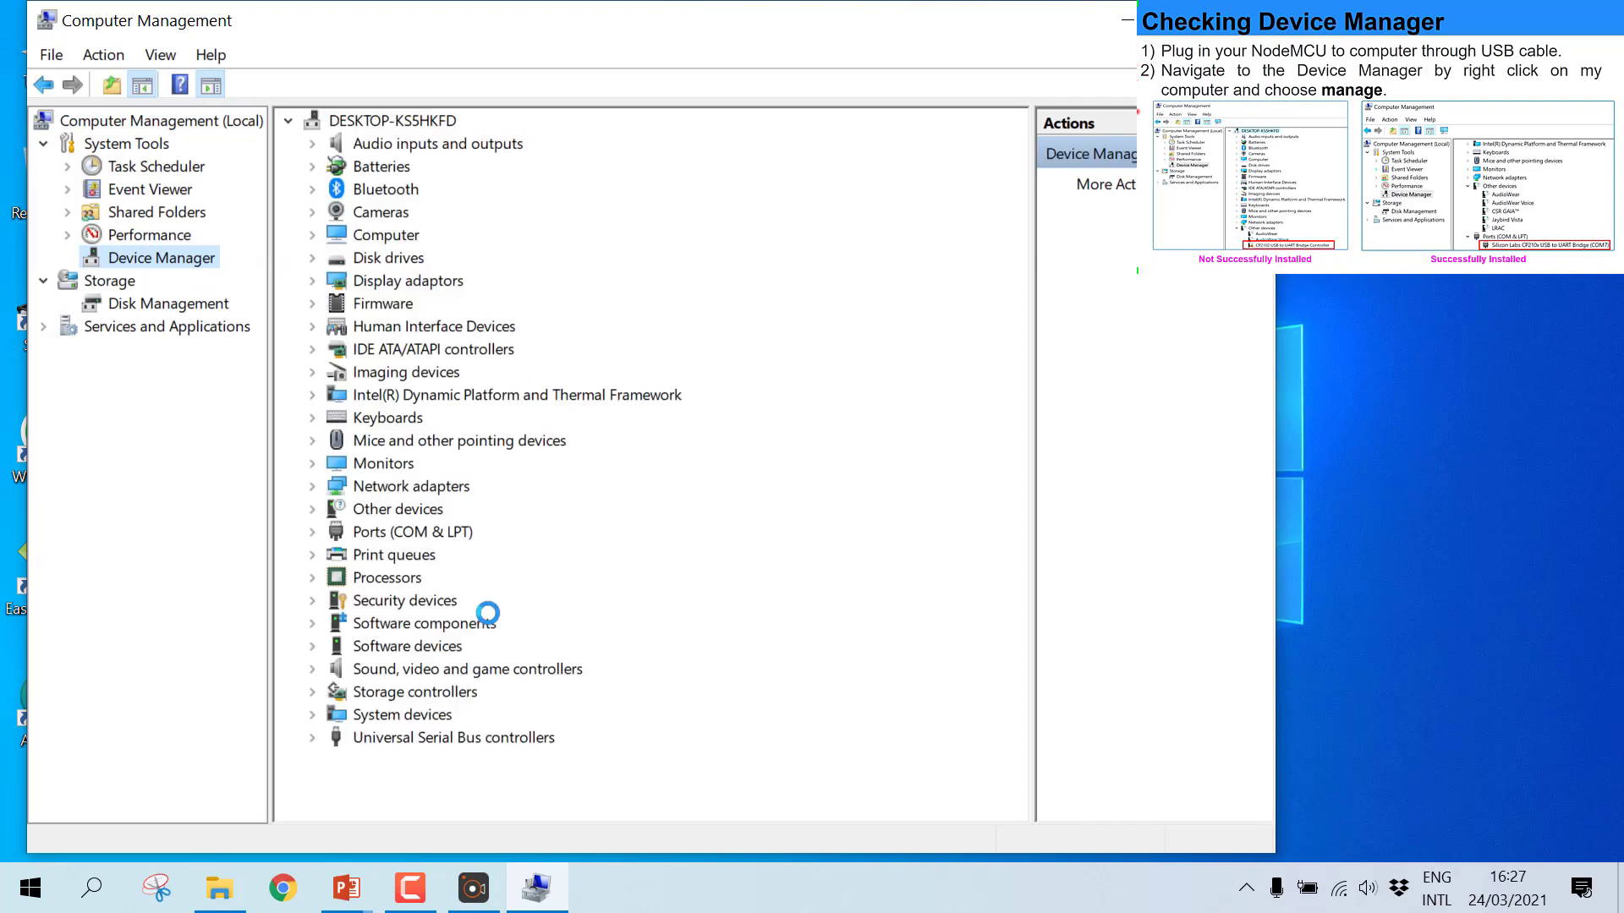
left_click(312, 532)
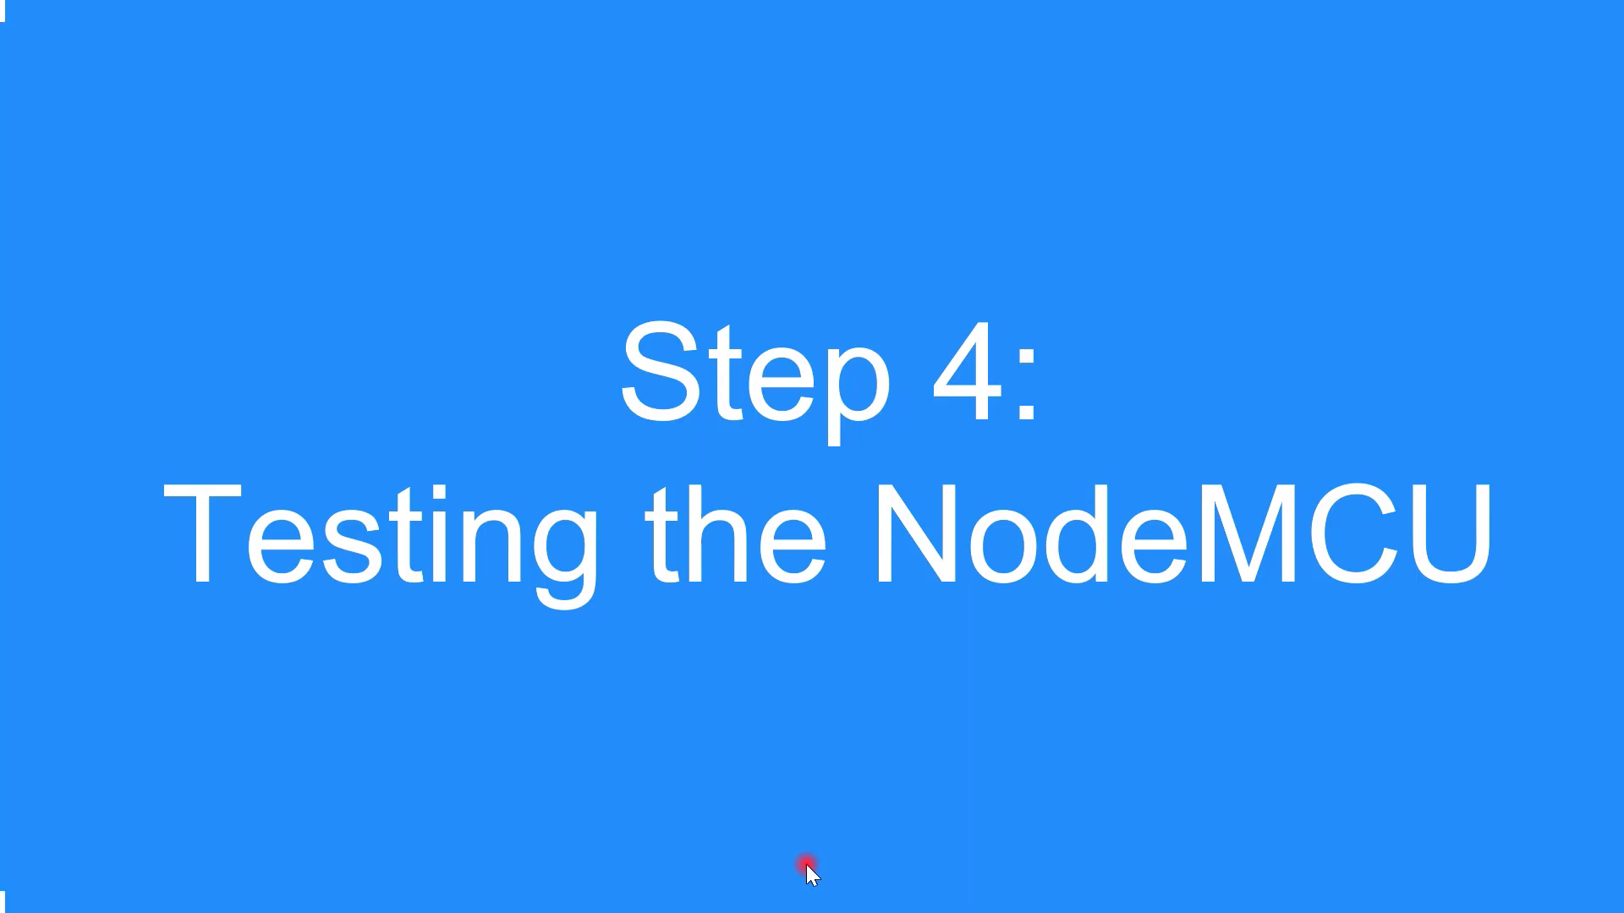
Step: Launch the Arduino IDE and select NodeMCU 1.0 (ESP-12E Module) from ESP8266 Boards (2.7.4) as the board
left_click(678, 470)
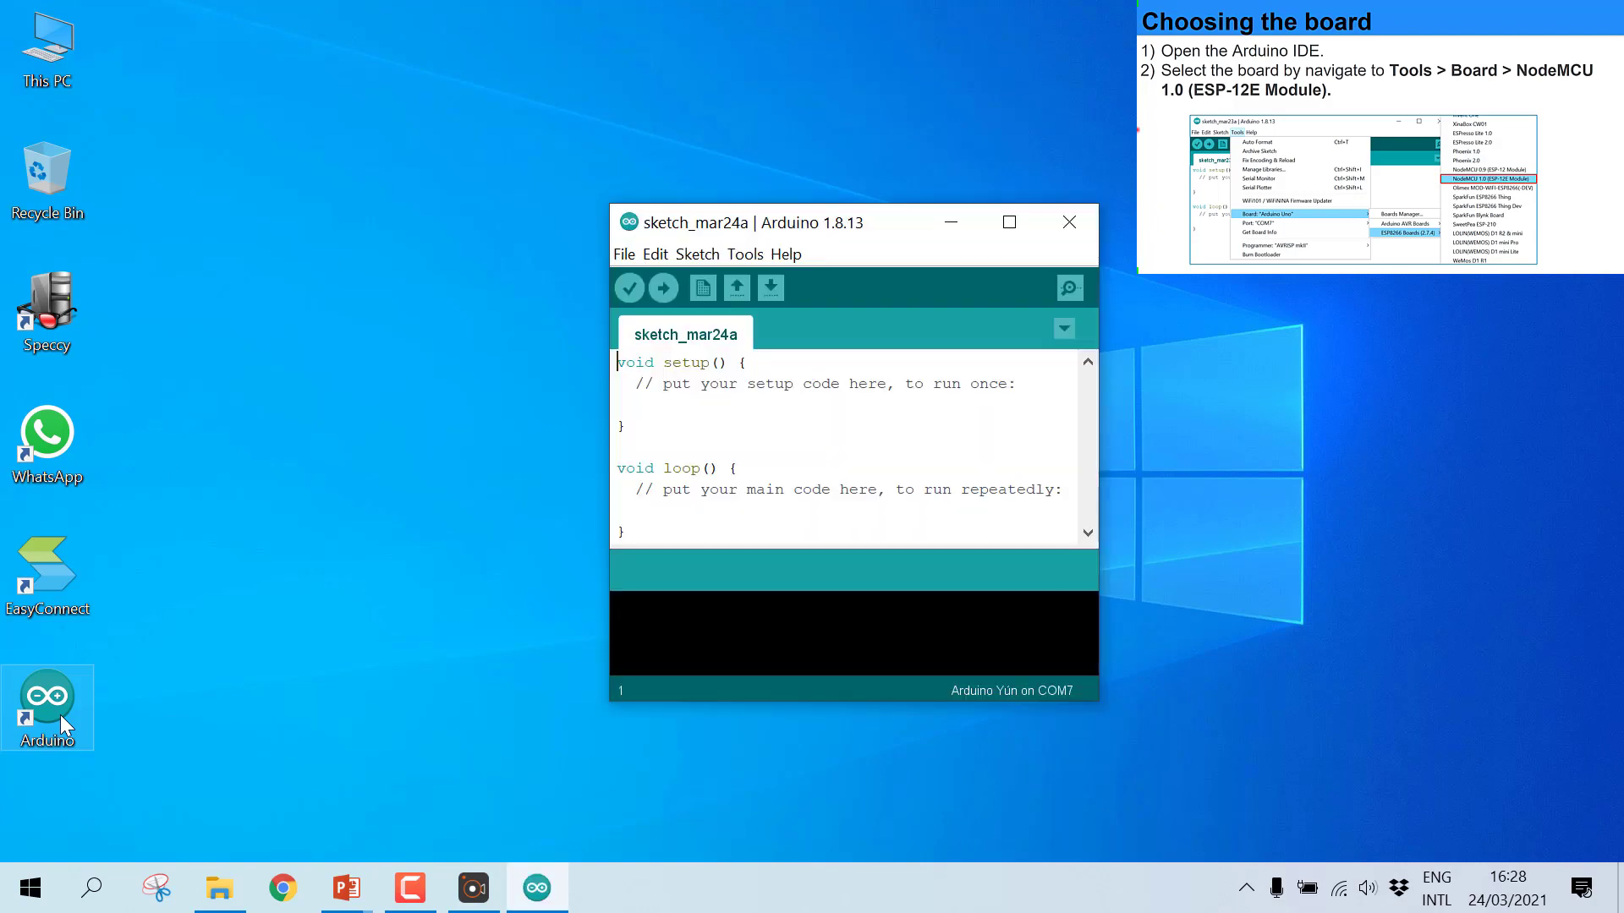
left_click(742, 256)
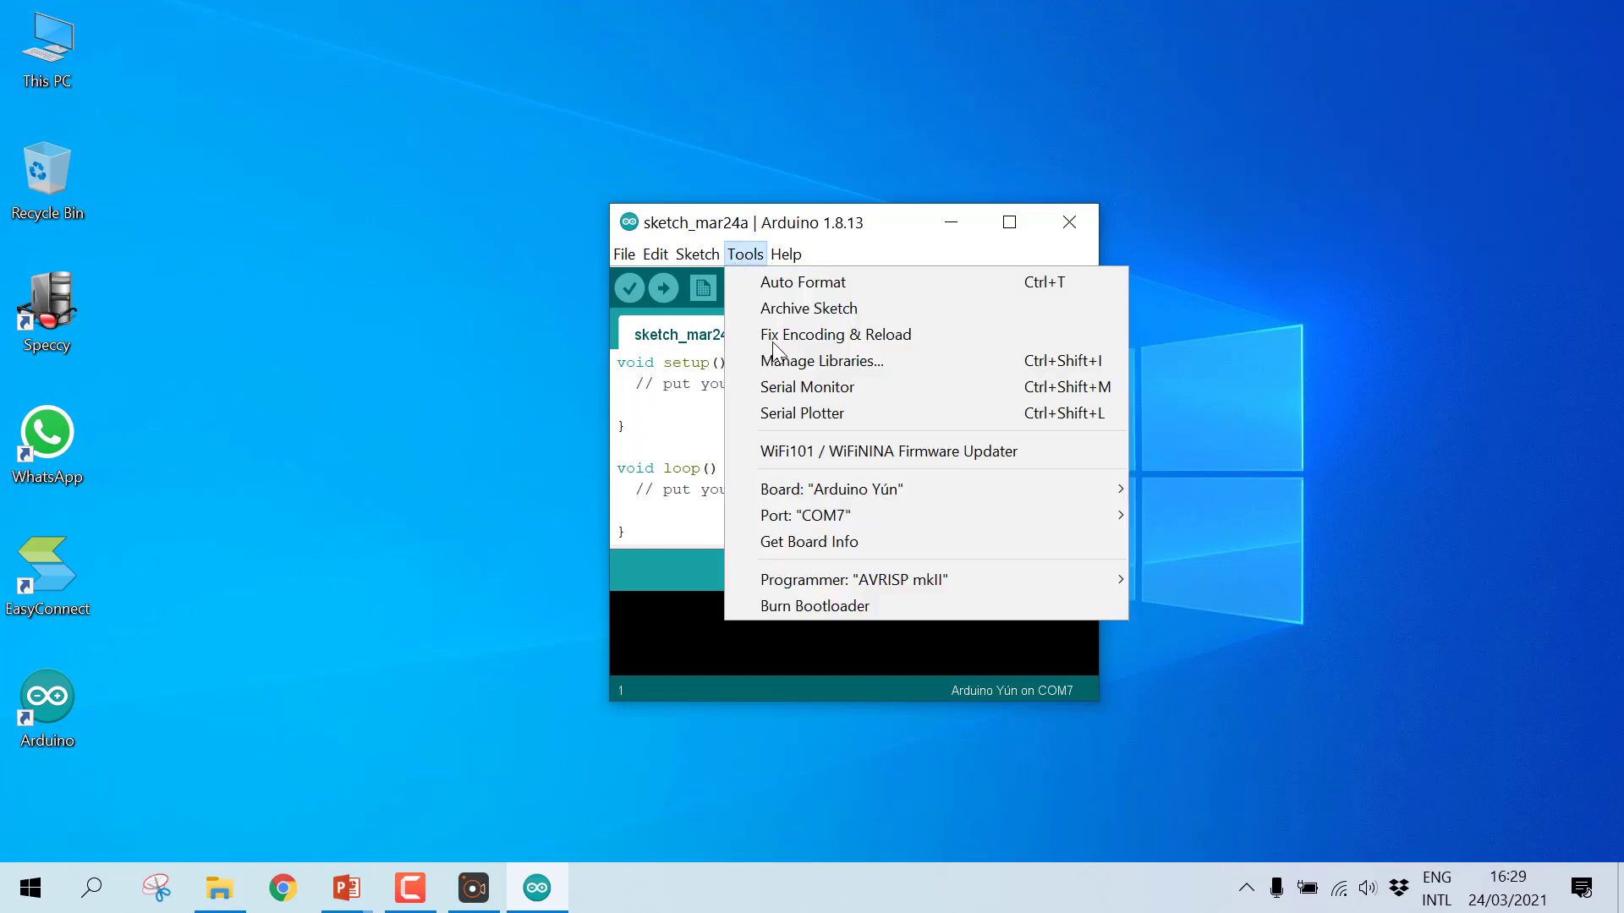
mouse_move(827, 491)
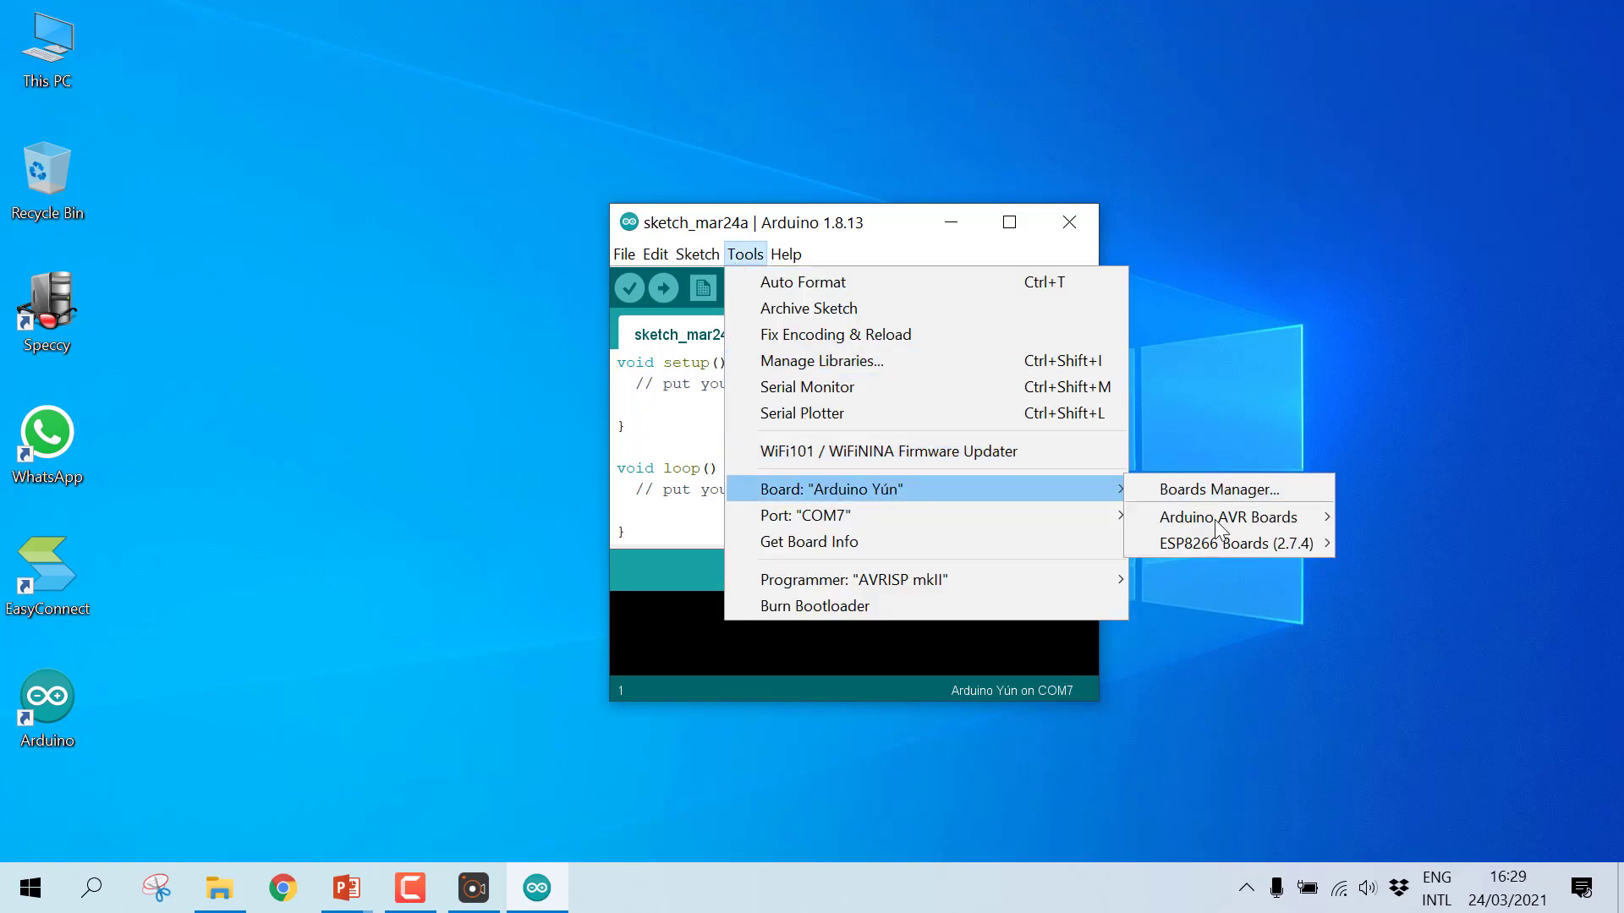
mouse_move(1222, 554)
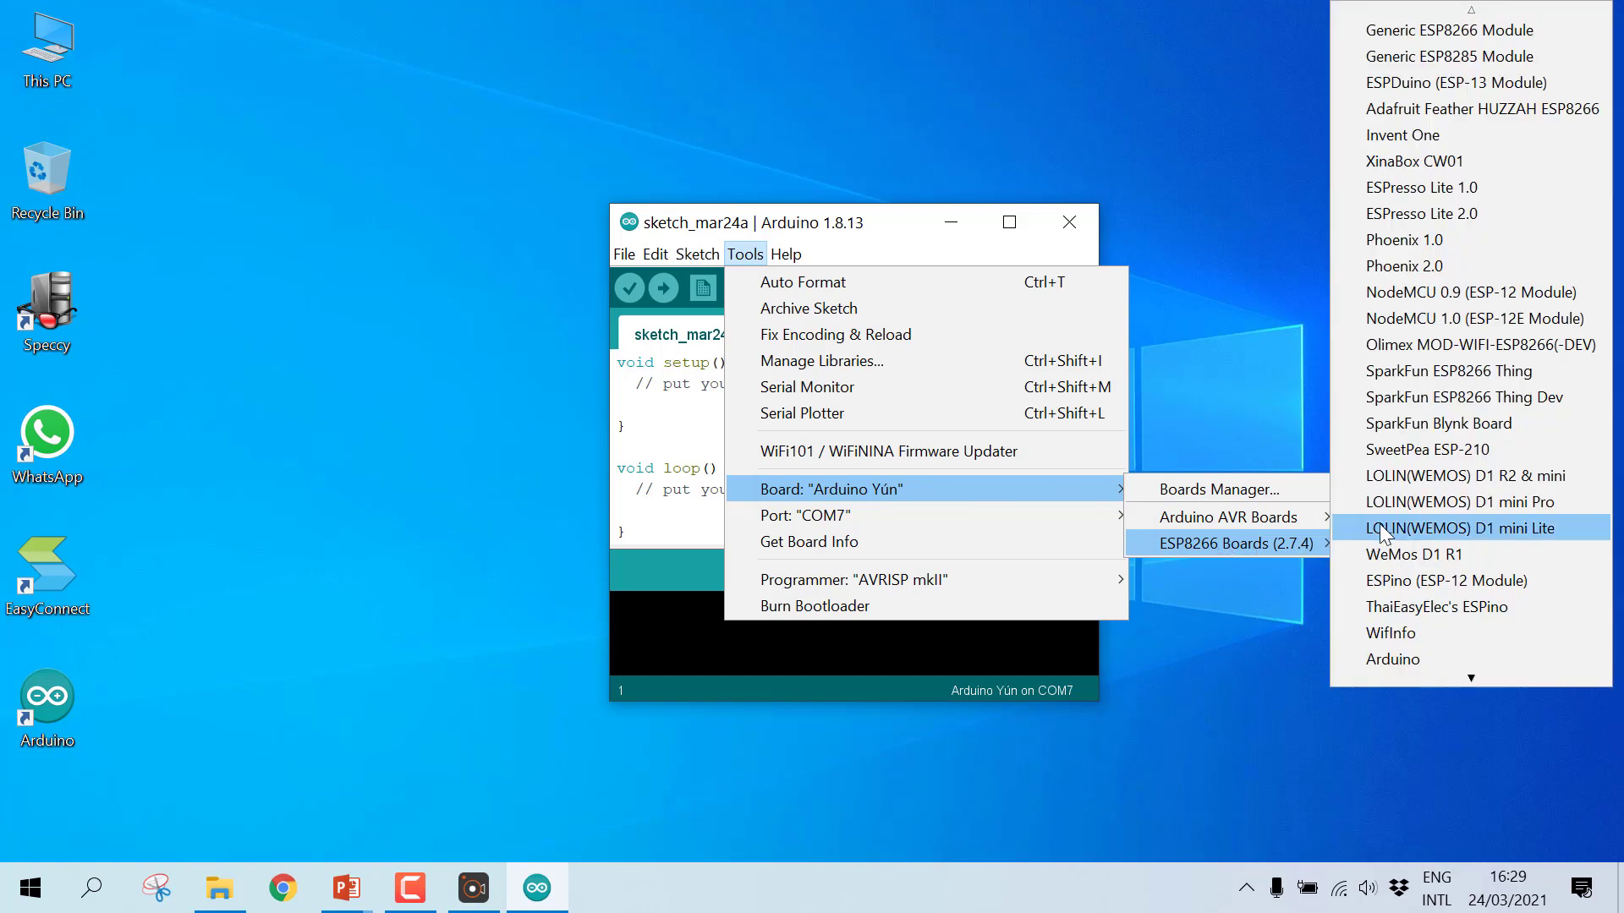
left_click(1468, 321)
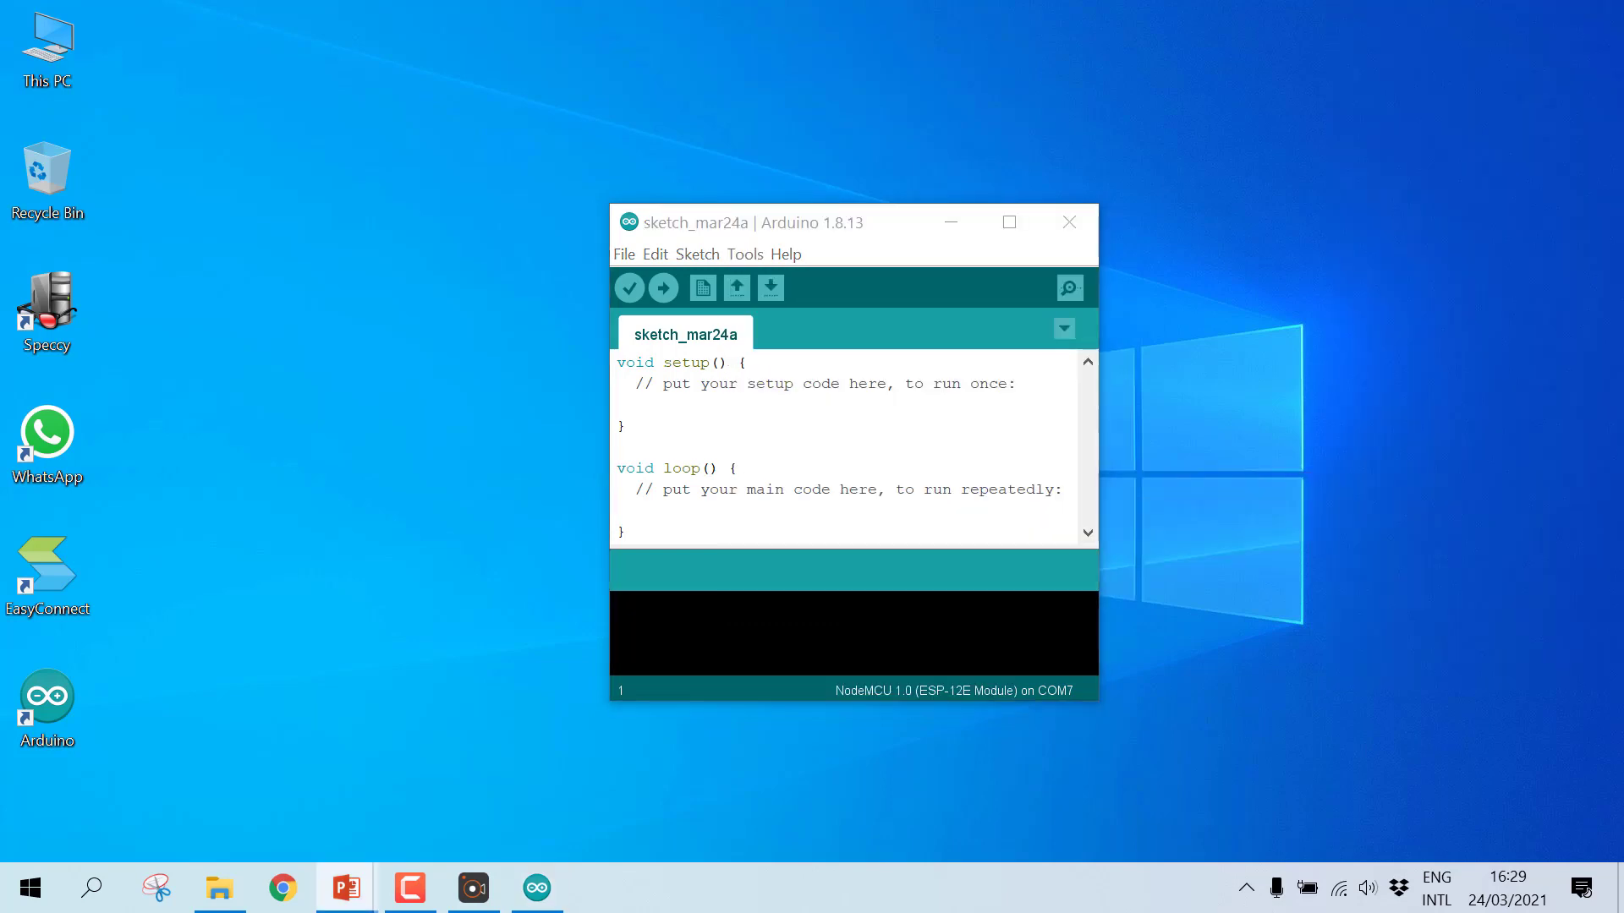
Step: Select COM7 as the serial port and dismiss the library updates notice
left_click(745, 254)
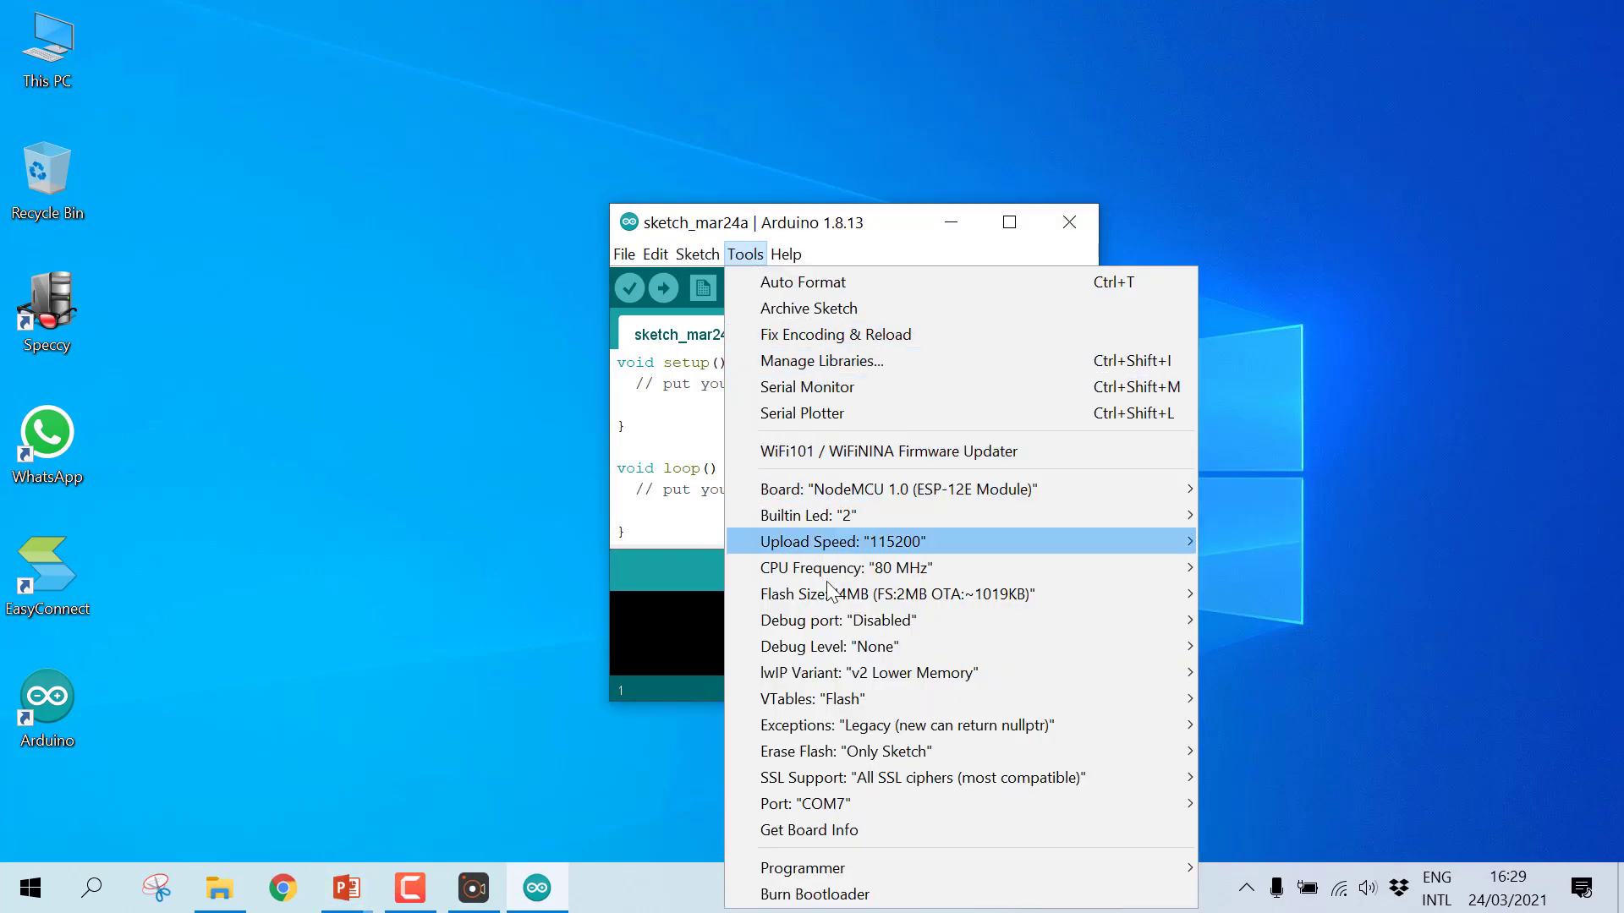
mouse_move(904, 805)
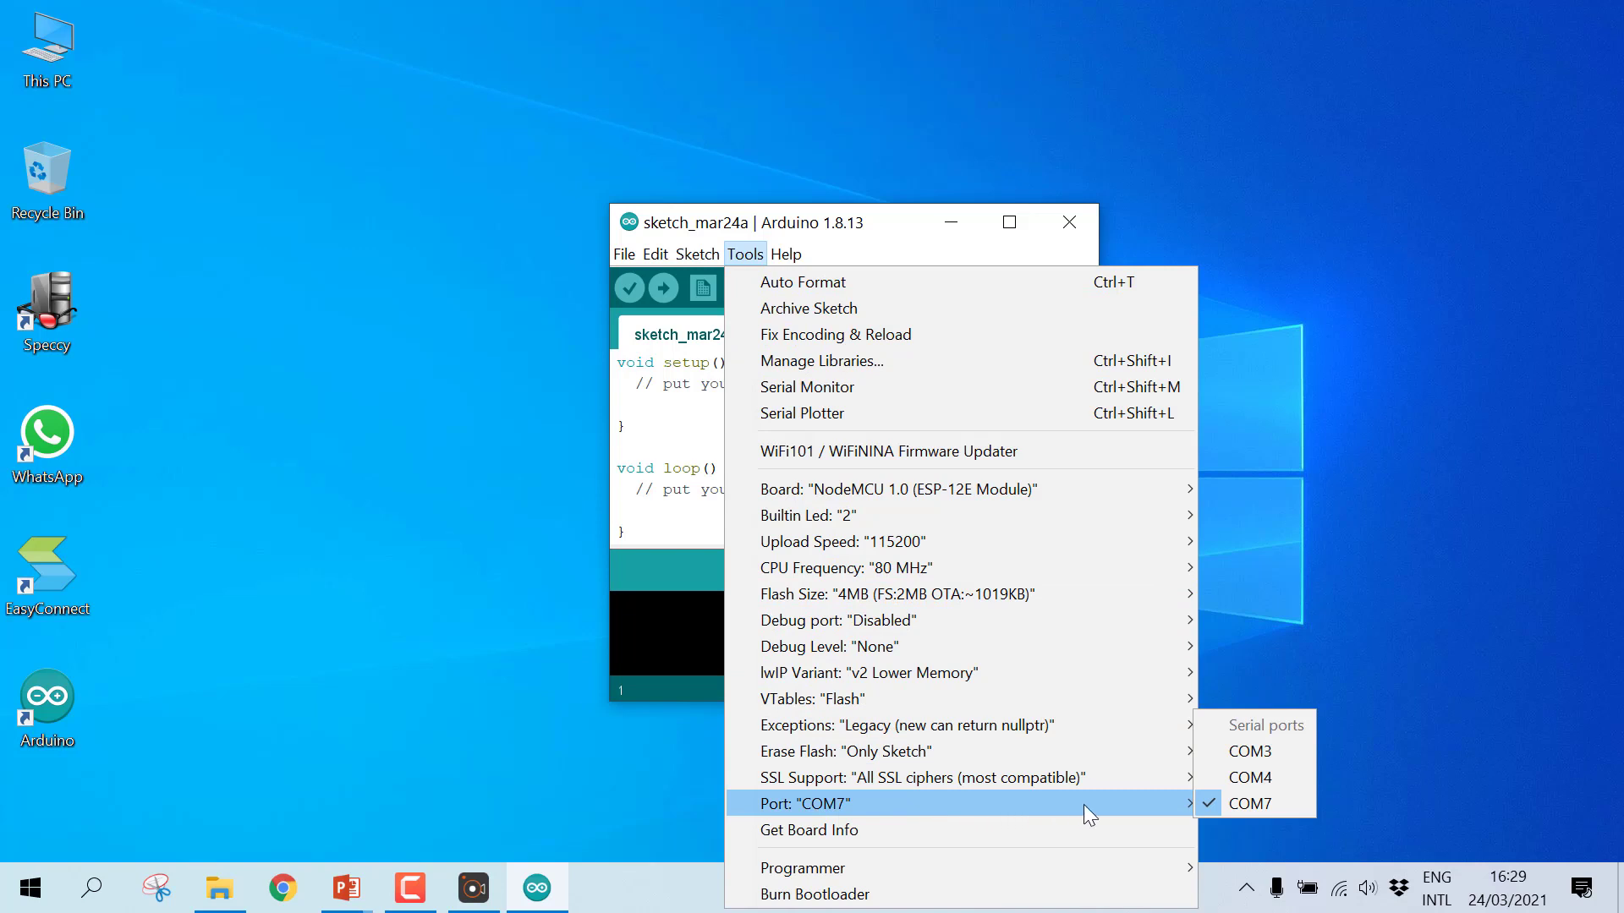
left_click(1229, 806)
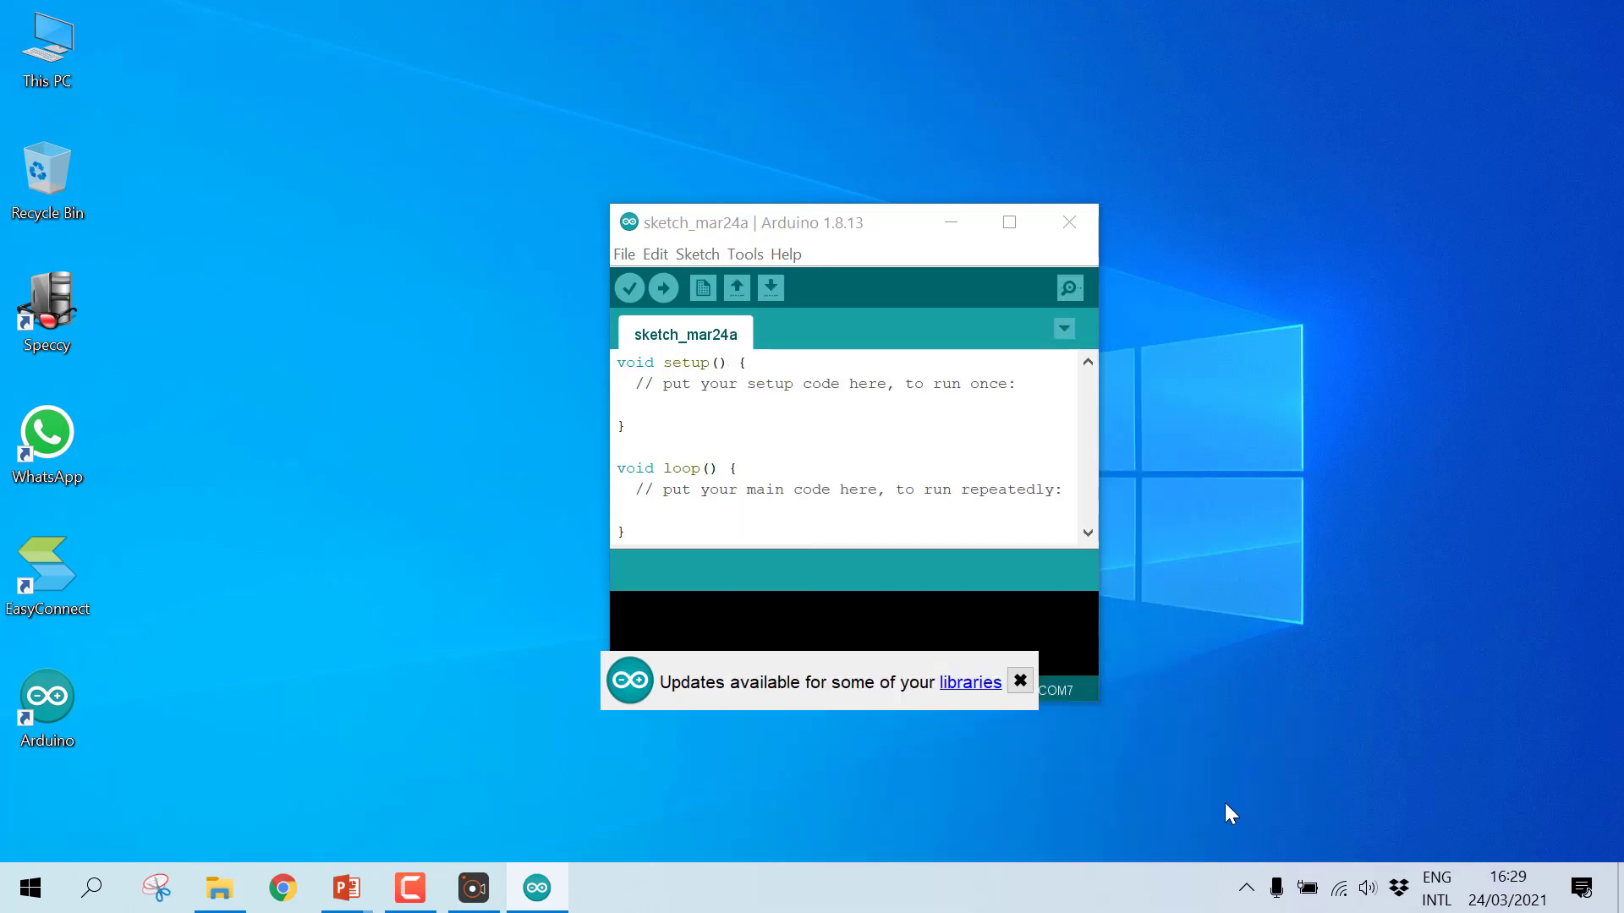
left_click(1021, 680)
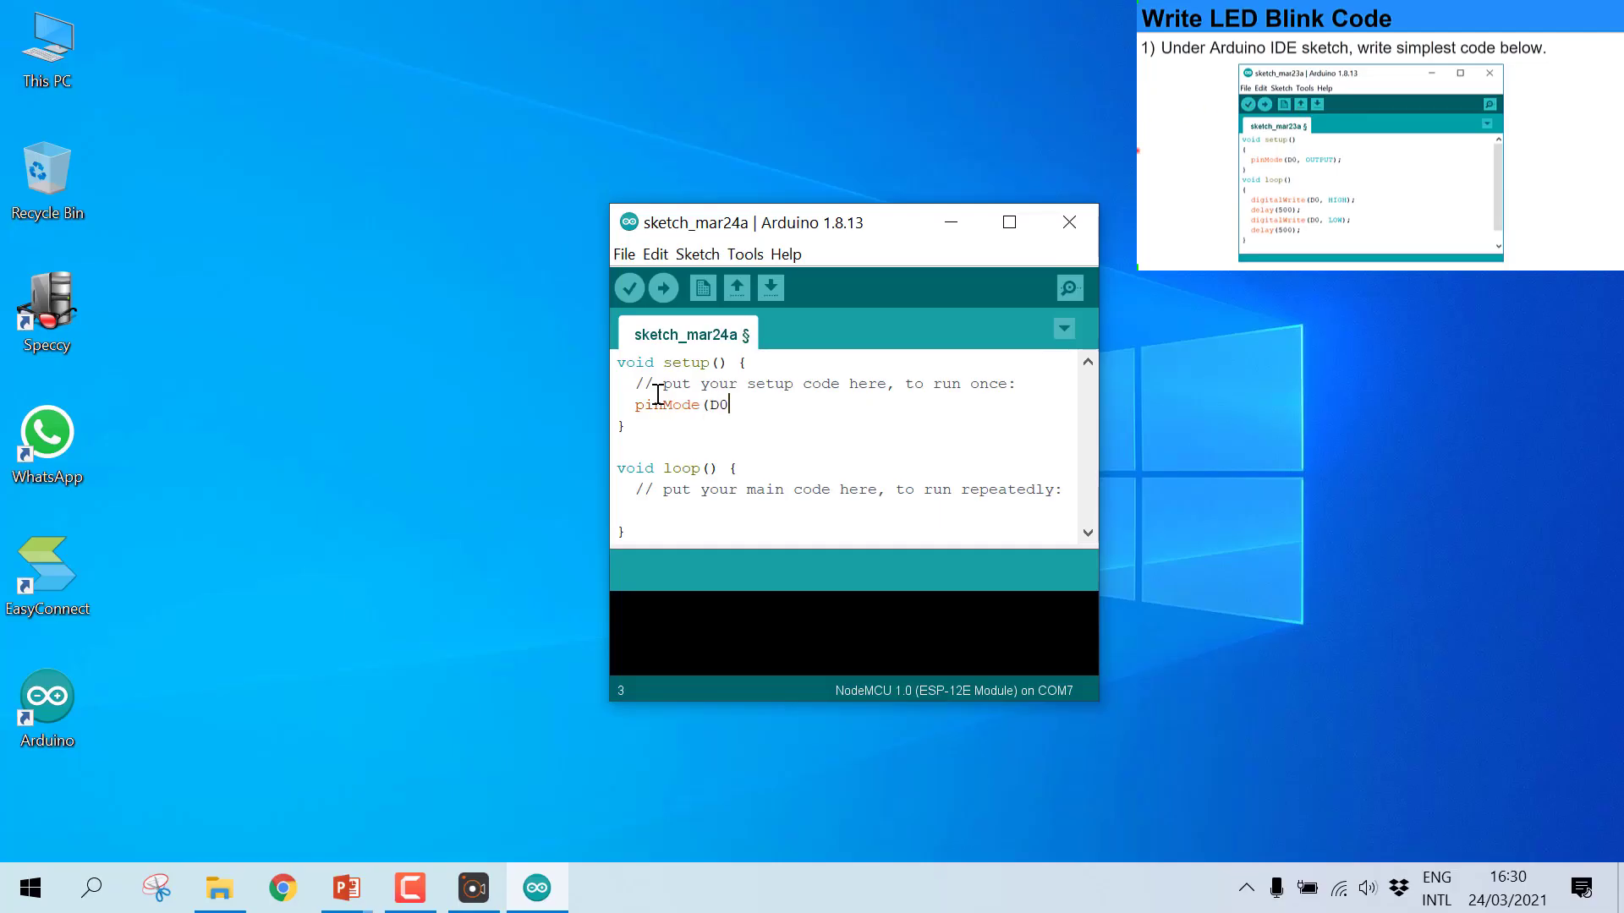
Step: Finish the pinMode statement making D0 an output in setup, and add digitalWrite(D0,HIGH) and delay(500) to loop
type(",OUTPUT);")
key("Down")
key("Down")
key("Down")
key("Down")
key("Down")
type("digitalWrite(D0,HIGH);")
key("Return")
type("delay(500);")
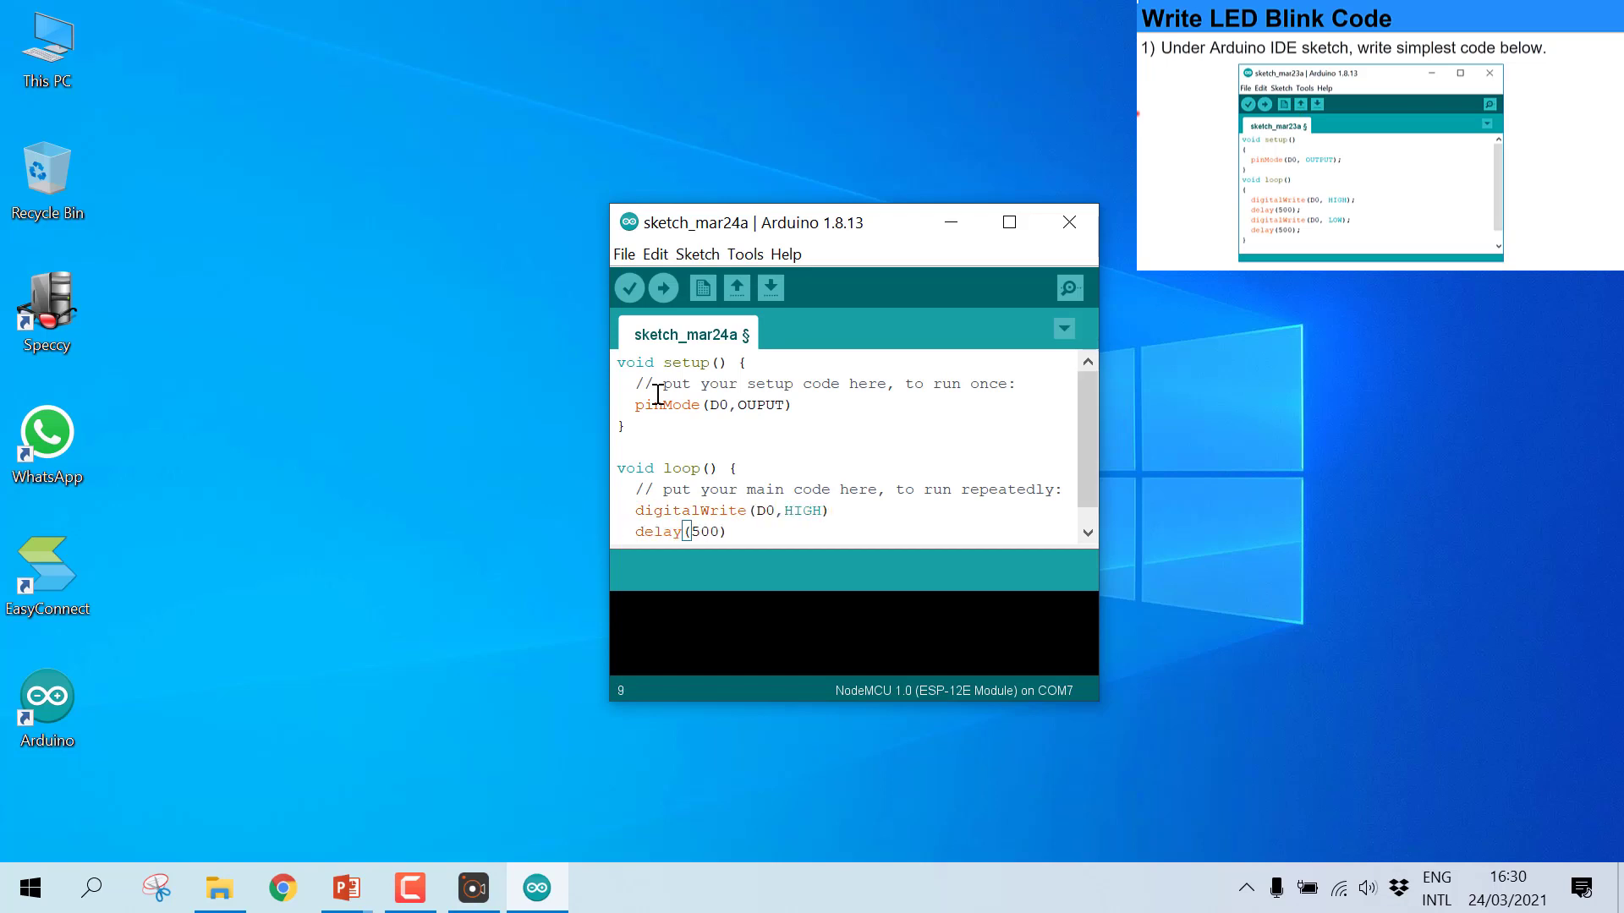
Step: Repeat the digitalWrite and delay lines in loop as digitalWrite(D0,LOW); and delay(500);
key("Return")
key("Up")
key("Up")
key("shift+Down")
key("shift+Down")
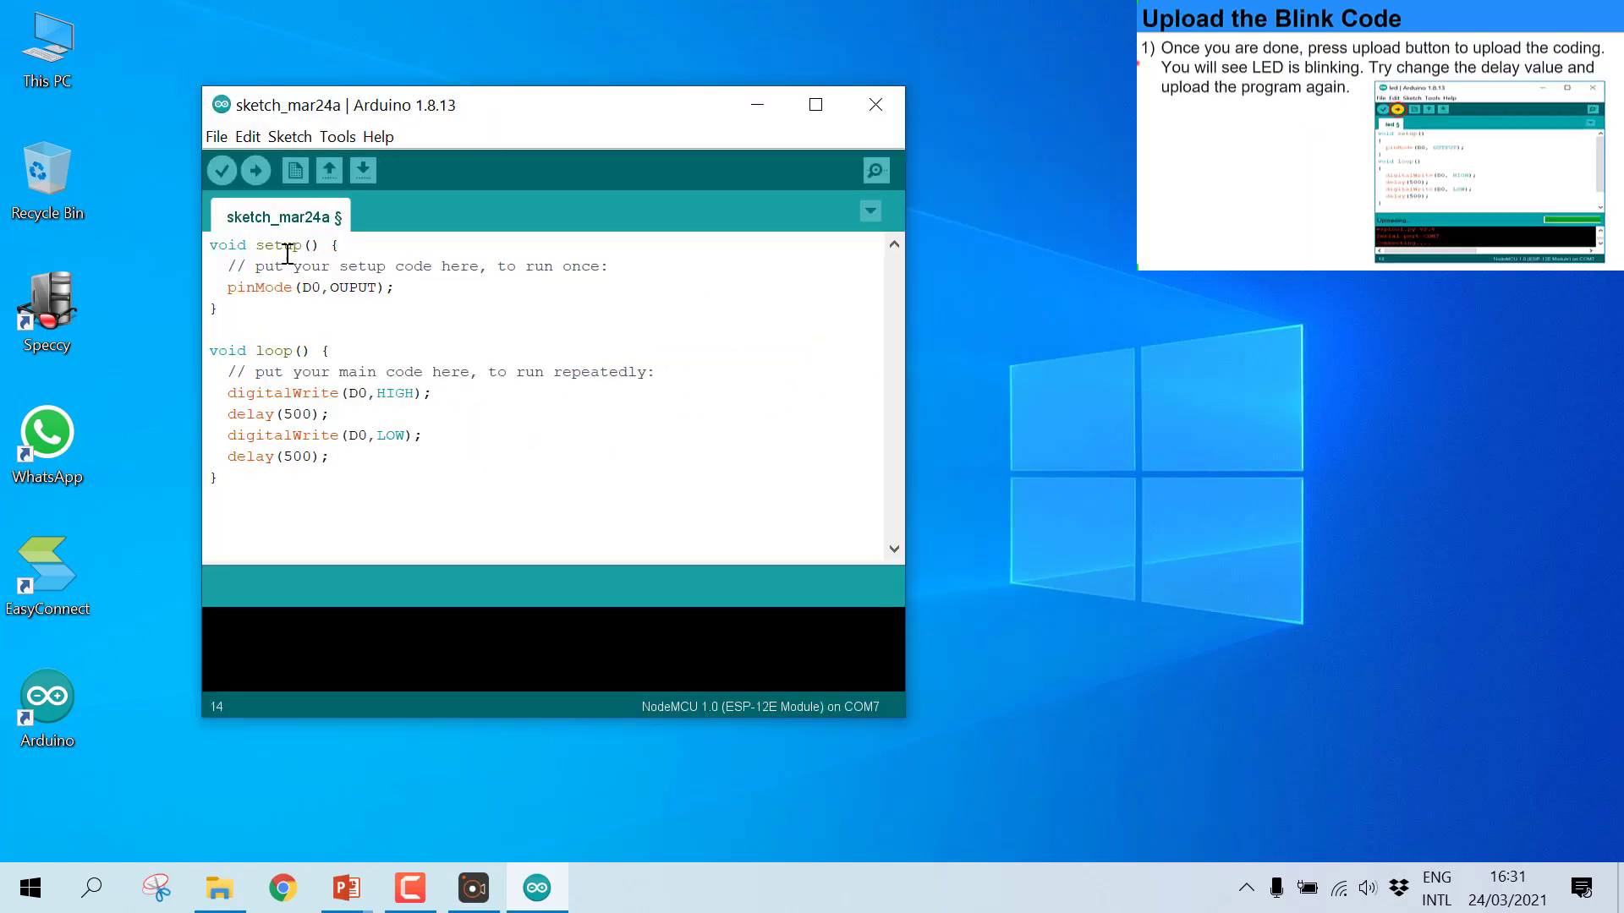
Step: Try to upload the blink sketch to the board, saving it on the Desktop as sketch_mar24a
left_click(253, 173)
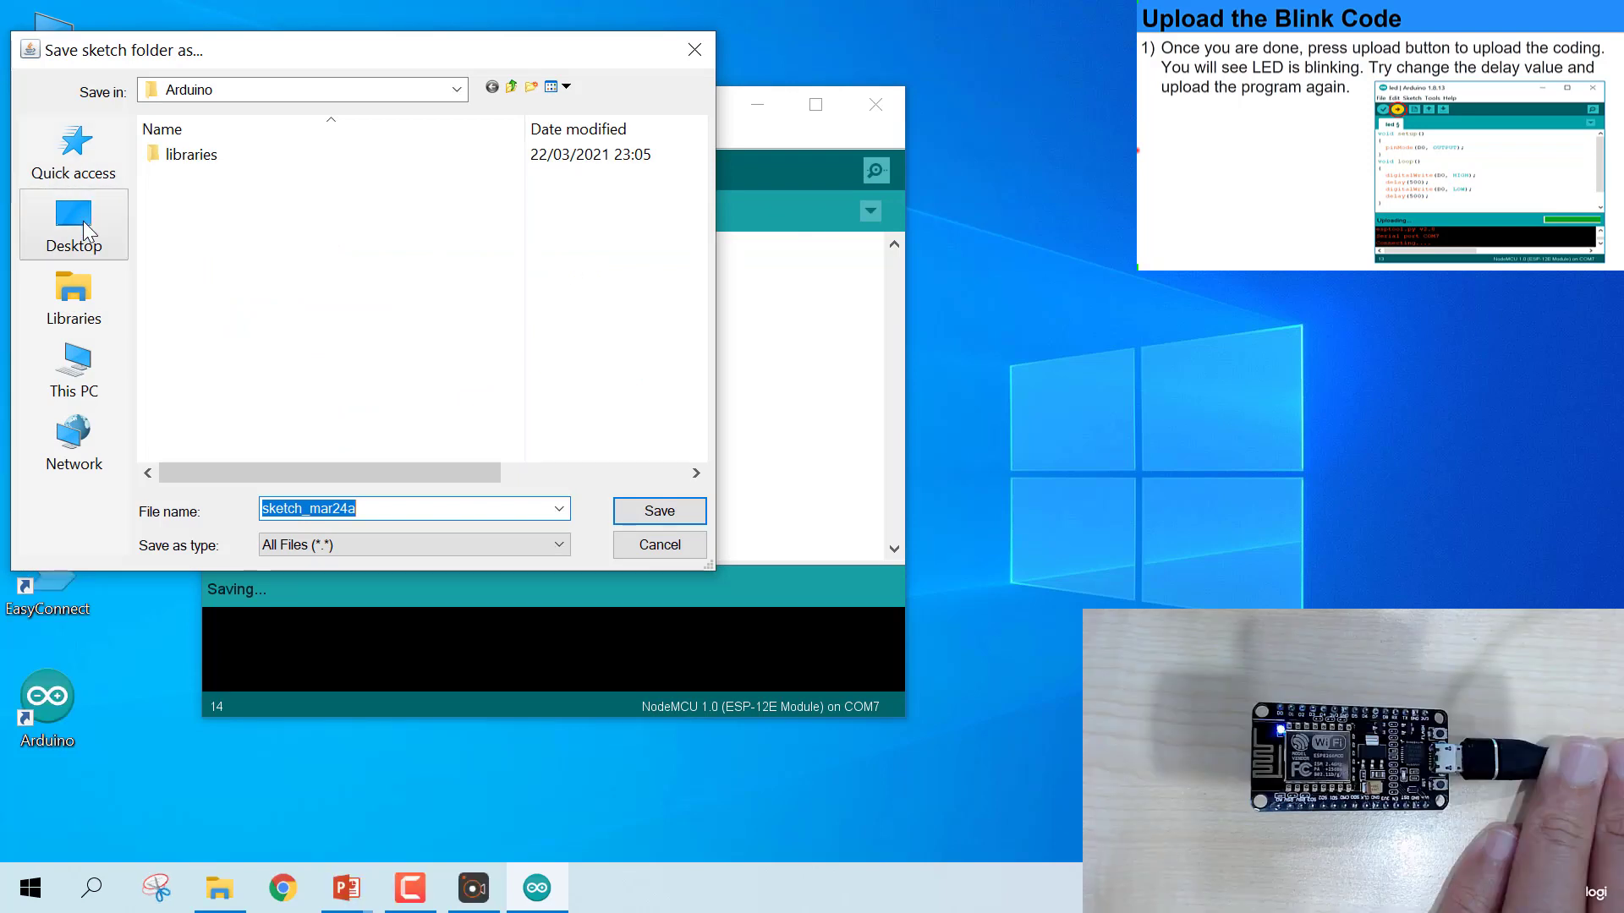
left_click(85, 218)
left_click(659, 512)
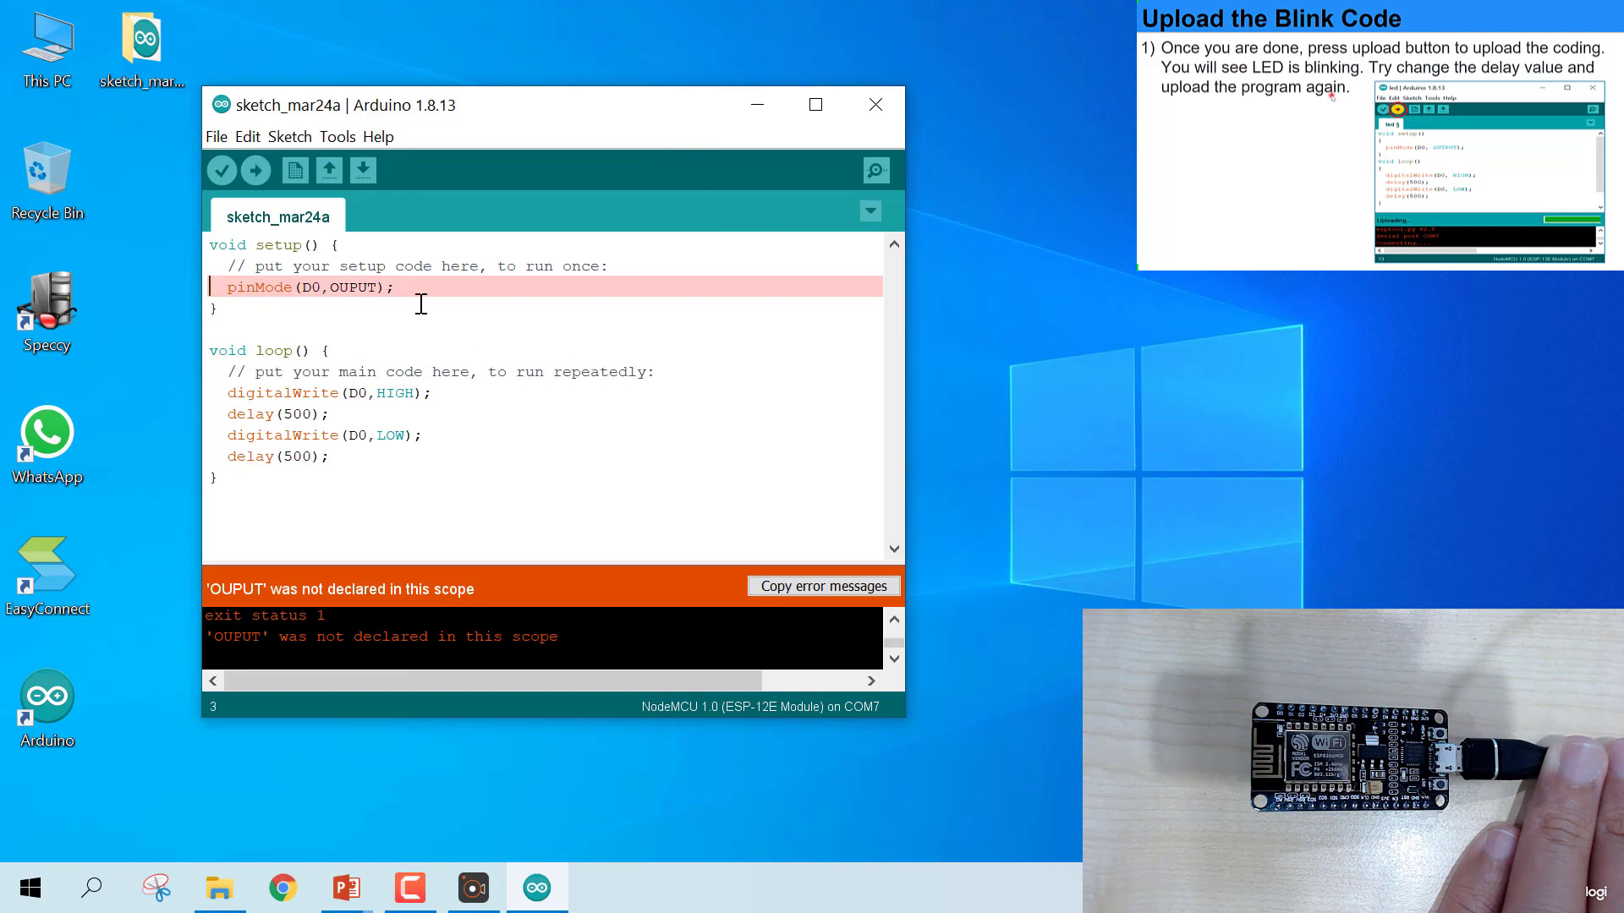
Step: Correct the misspelled OUPUT to OUTPUT in the pinMode line and upload the sketch again
left_click(421, 305)
scroll(499, 646, "up", 2)
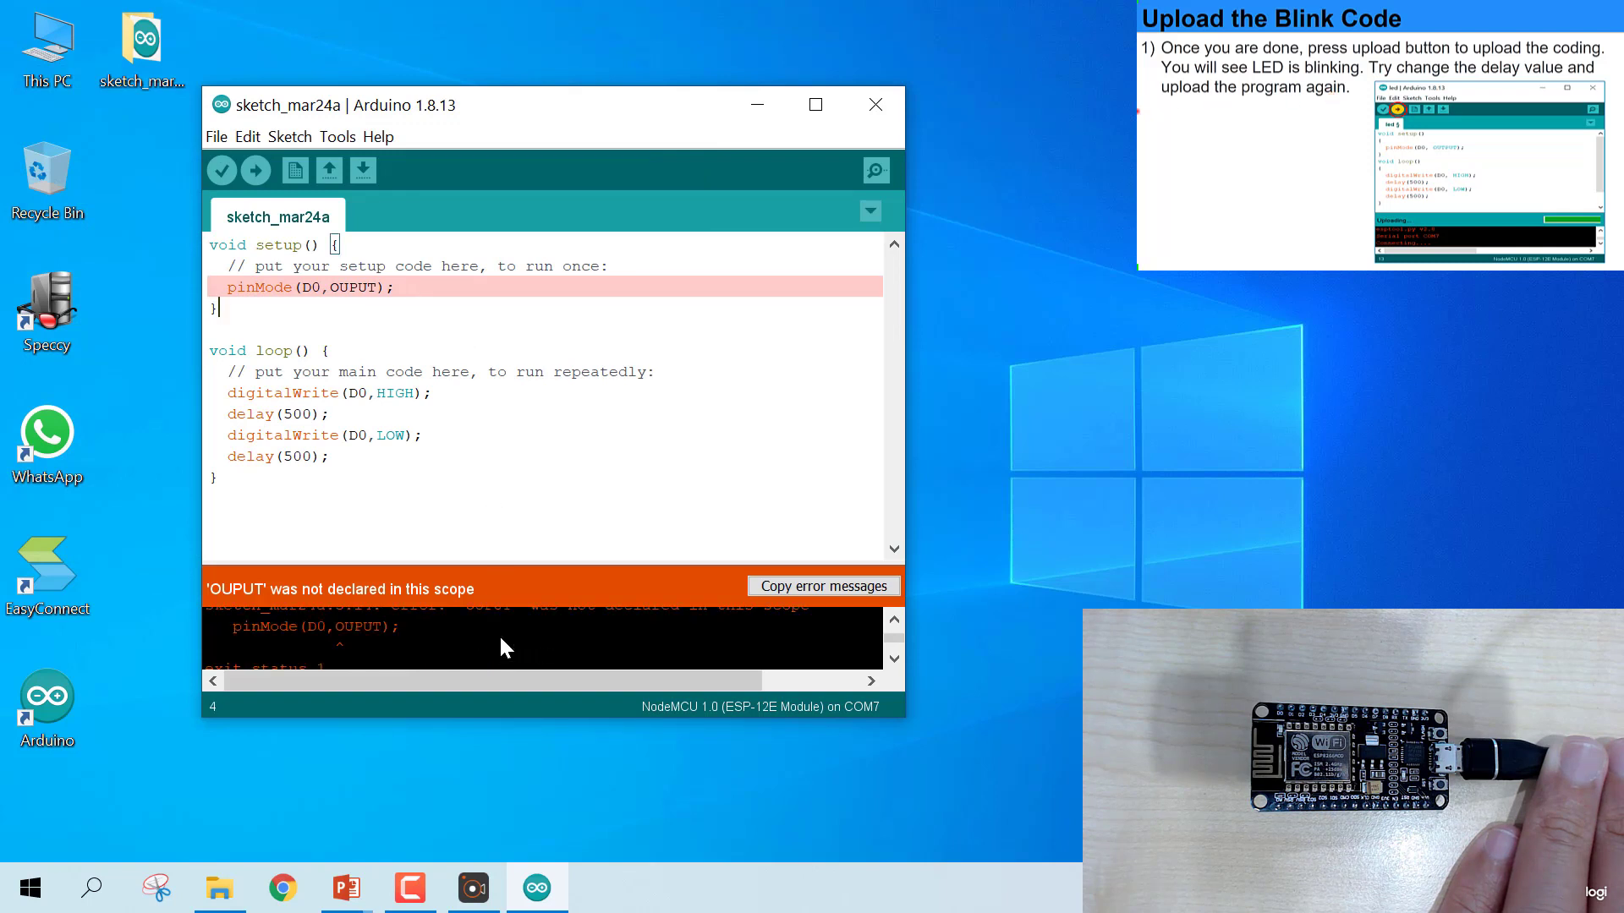
left_click(349, 288)
type("T")
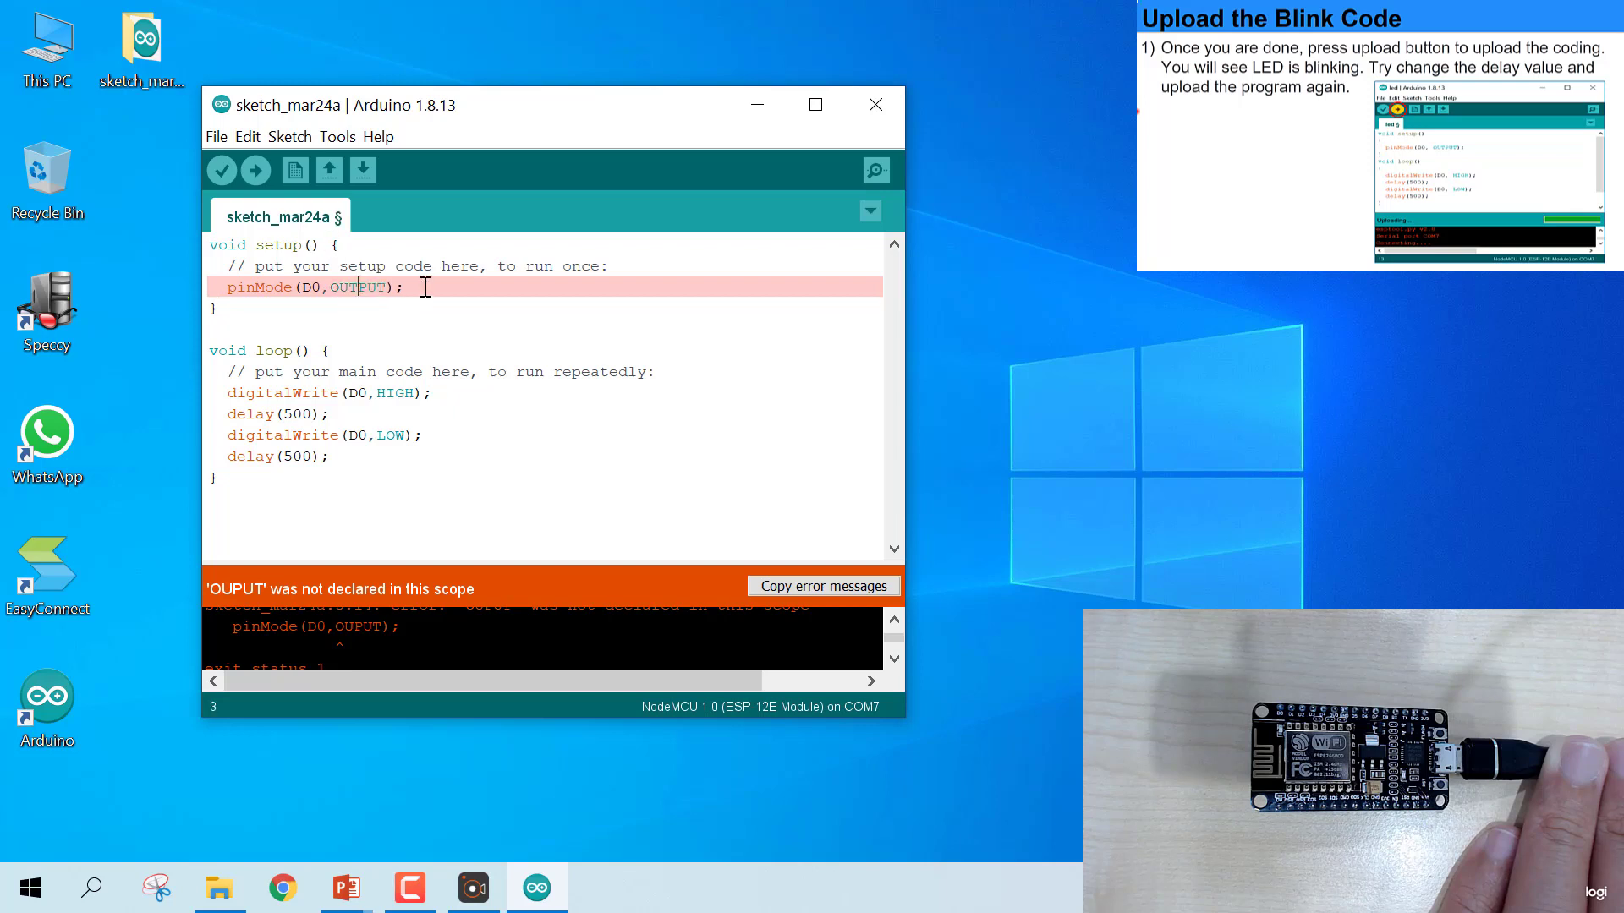
left_click(261, 170)
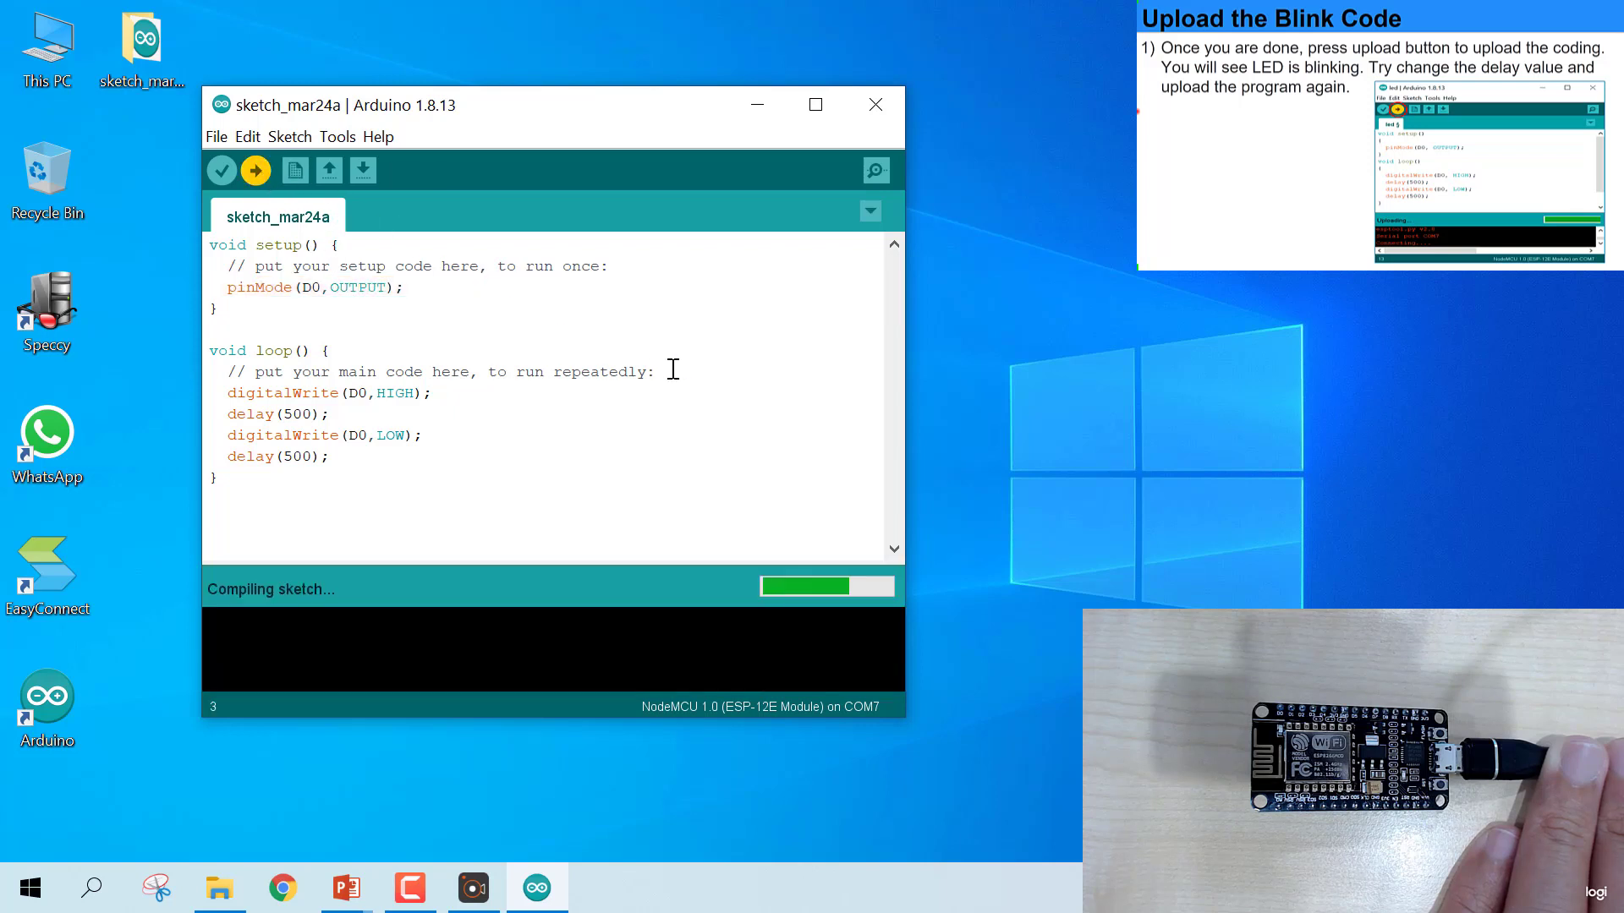